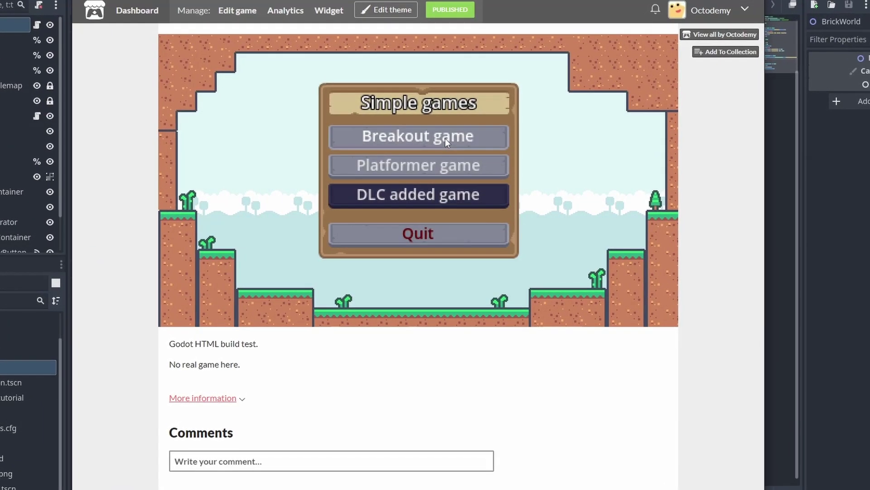
Load the embedded web build on the itch.io page and launch the Breakout ball.
left_click(445, 138)
left_click(445, 138)
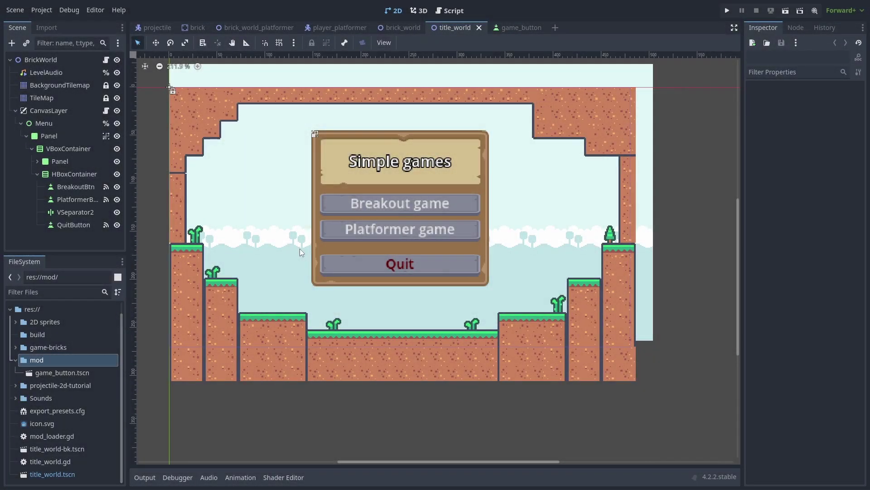
Cancel the template download and install Godot_v4.2.2-stable_export_templates.tpz from file instead.
left_click(95, 10)
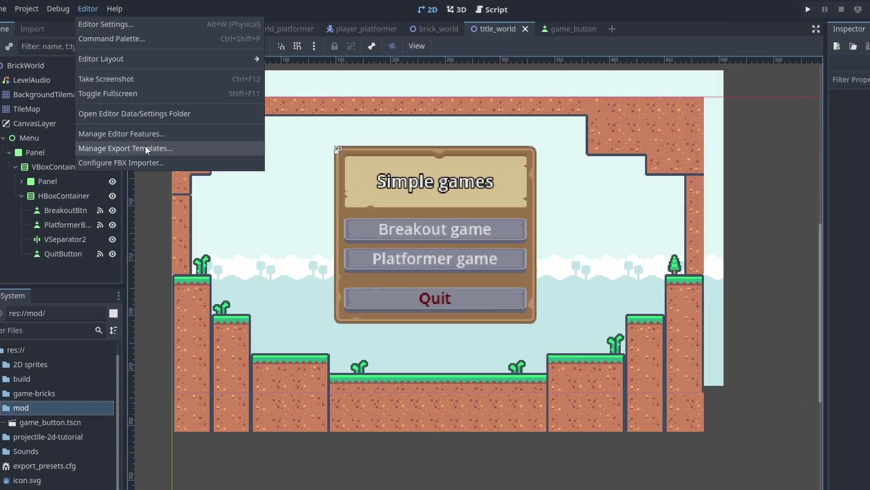
left_click(131, 148)
left_click(491, 195)
left_click(492, 194)
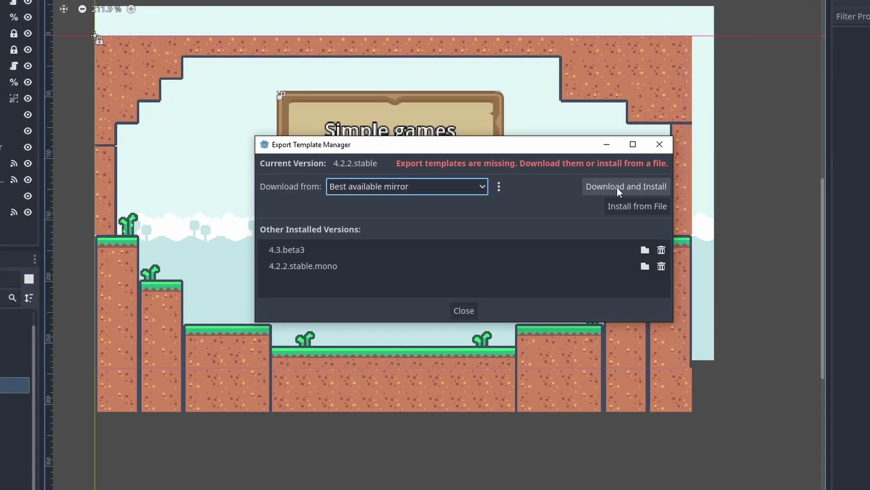
left_click(618, 189)
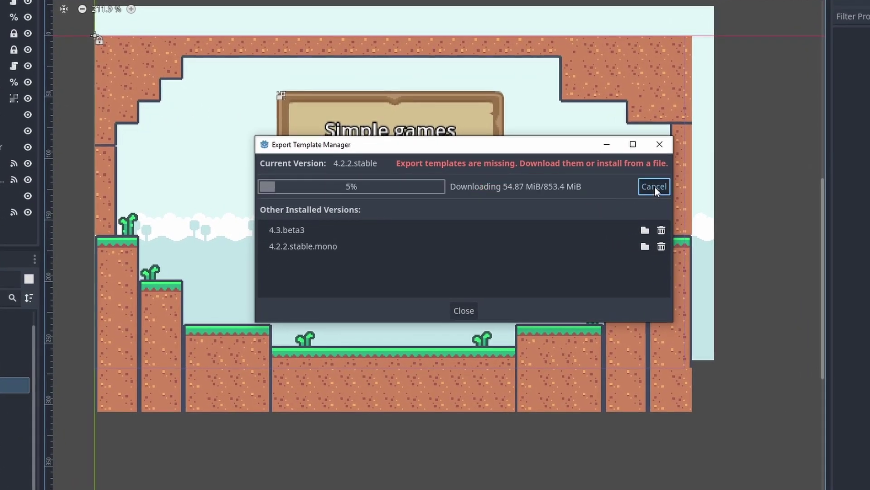
left_click(655, 186)
left_click(621, 208)
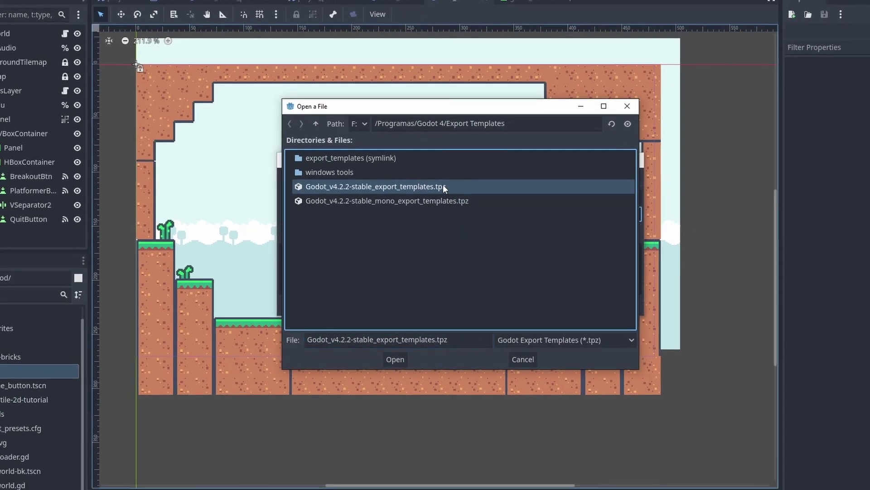
double_click(444, 183)
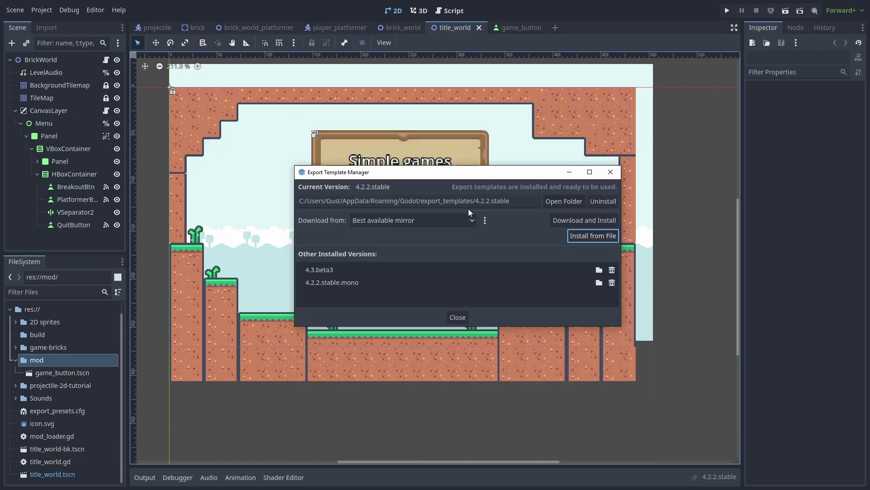
Open the templates folder and select every file except the web templates.
left_click(557, 203)
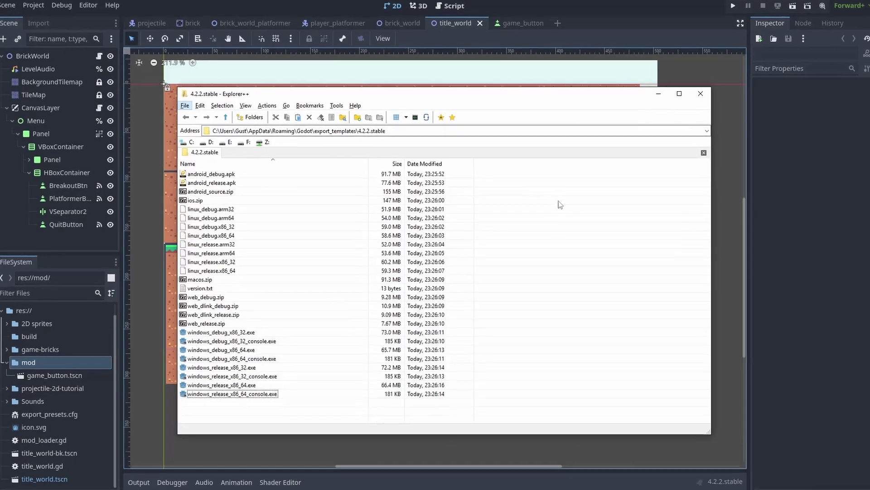
left_click_drag(375, 167, 191, 426)
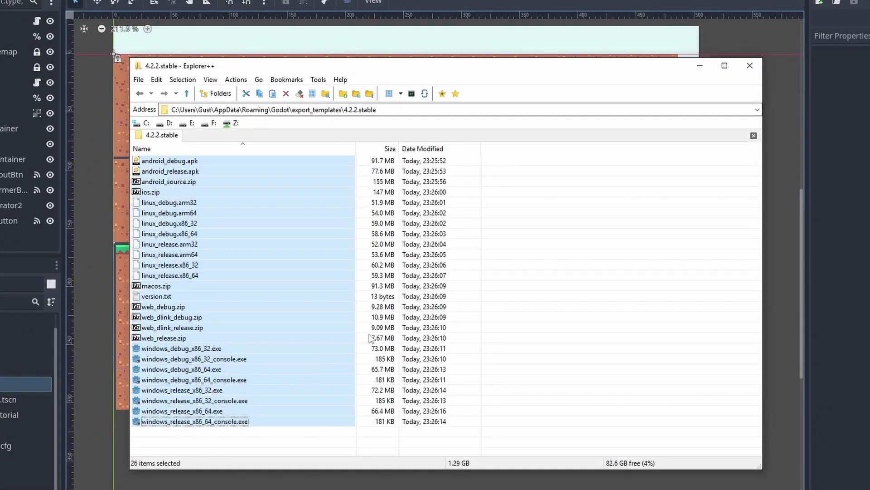
left_click_drag(371, 332, 181, 307, "ctrl")
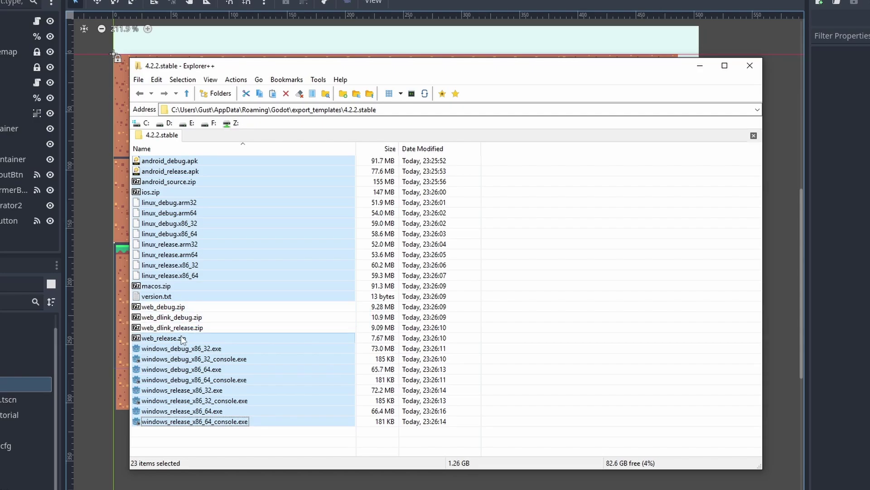
left_click(164, 338, "ctrl")
Also keep the 64-bit Windows templates, delete the other files, and close the folder.
left_click_drag(229, 371, 217, 383, "ctrl")
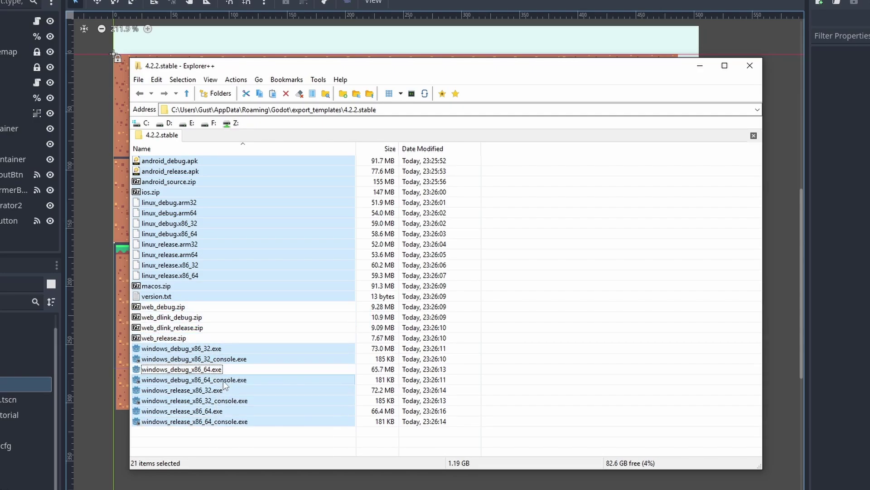
left_click(215, 415, "ctrl")
left_click(213, 422, "ctrl")
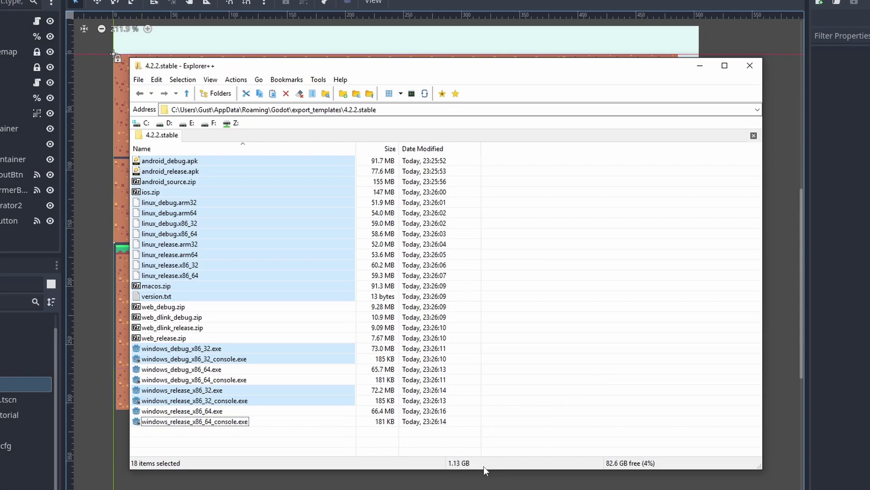
key("Delete")
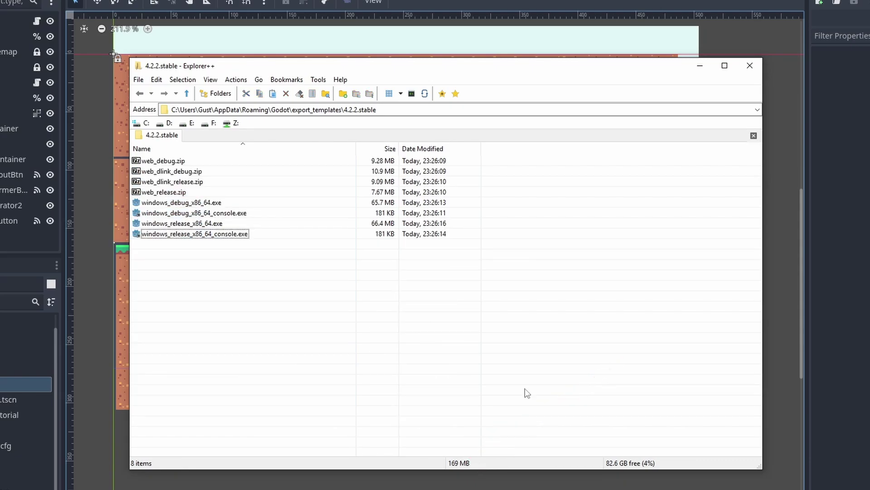
left_click(750, 66)
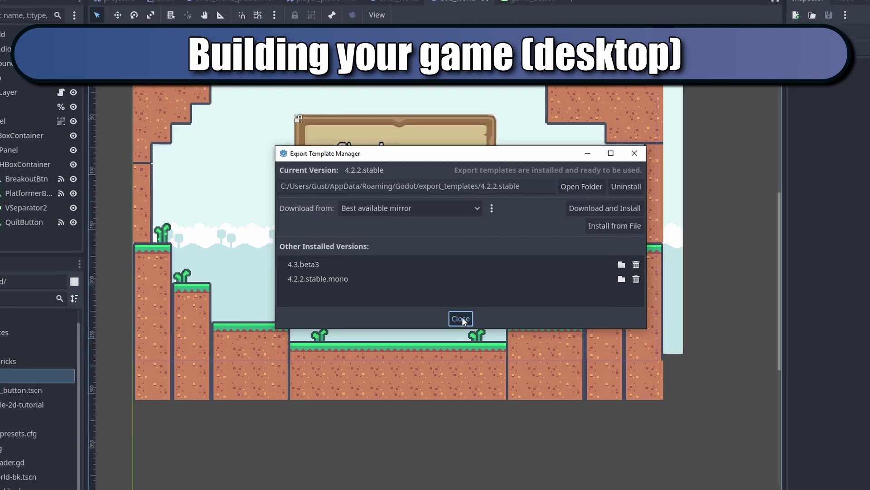
Add a Windows Desktop preset in the project's Export dialog.
left_click(461, 318)
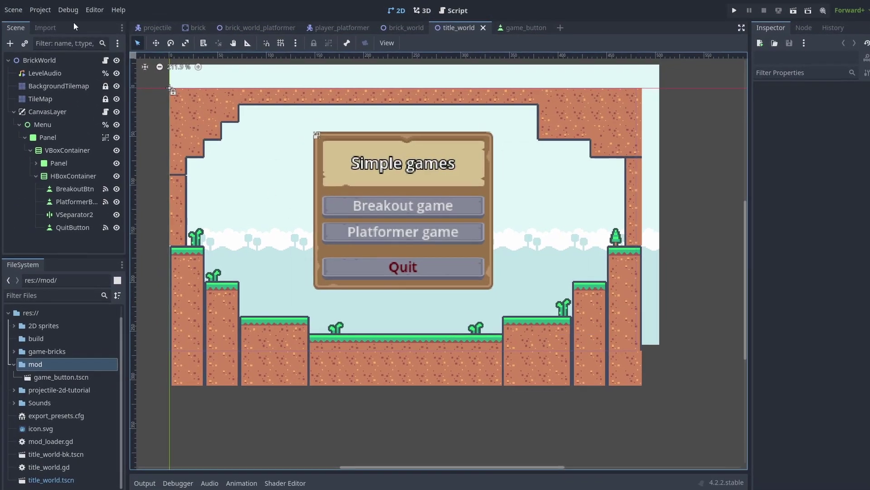
left_click(40, 8)
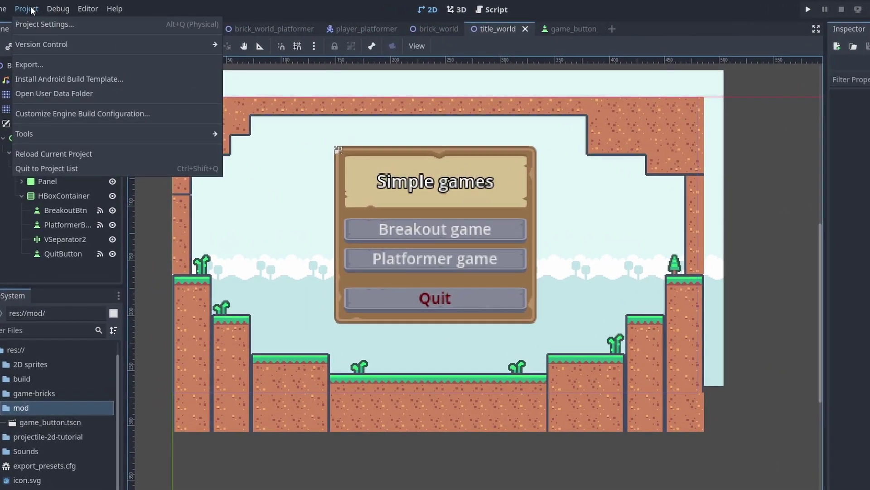
left_click(37, 67)
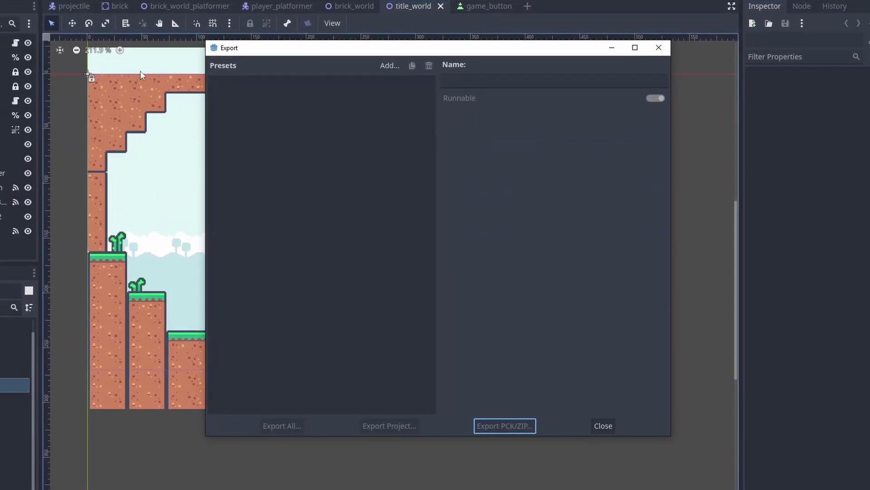
left_click(390, 65)
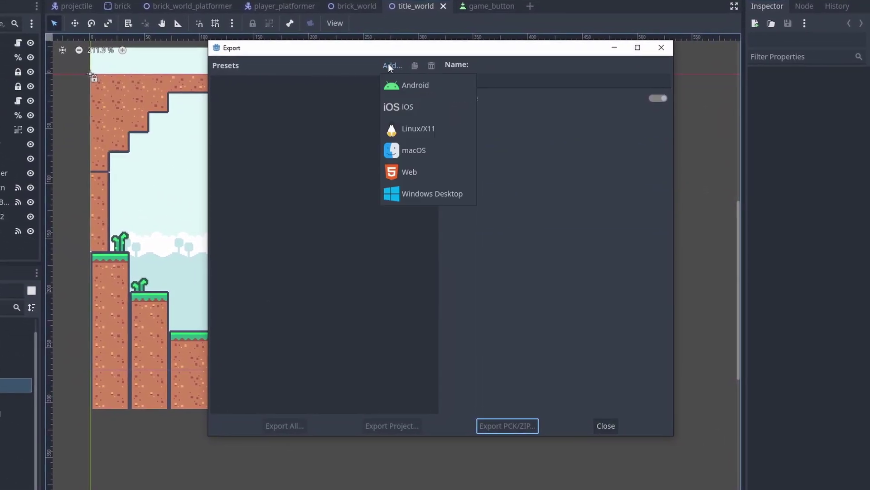
left_click(462, 194)
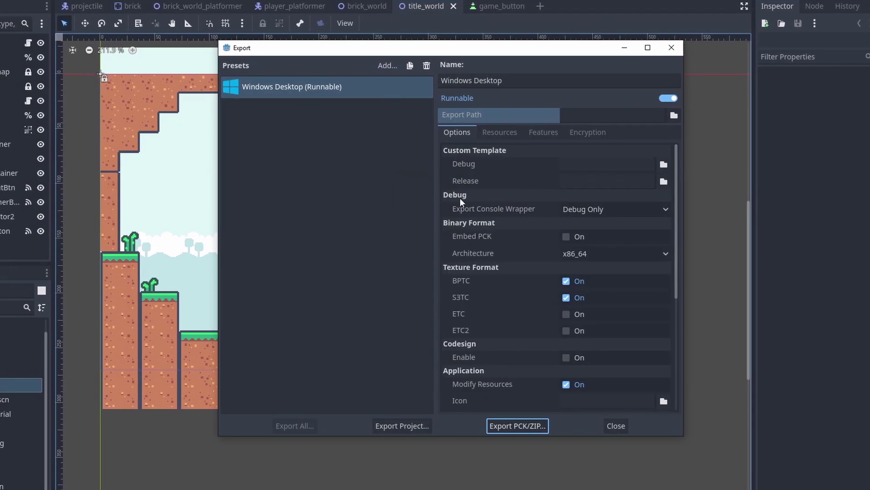
Review the preset's options and keep the architecture at x86_64.
scroll(472, 236, "down", 5)
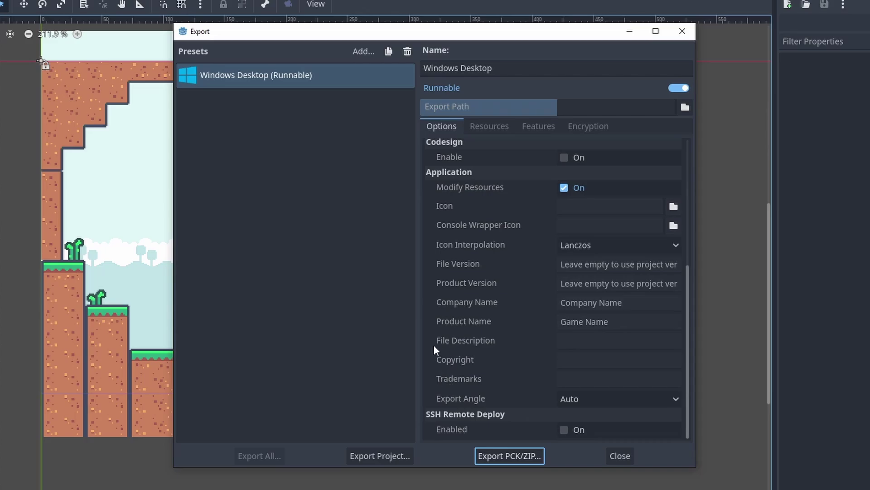
scroll(429, 338, "up", 5)
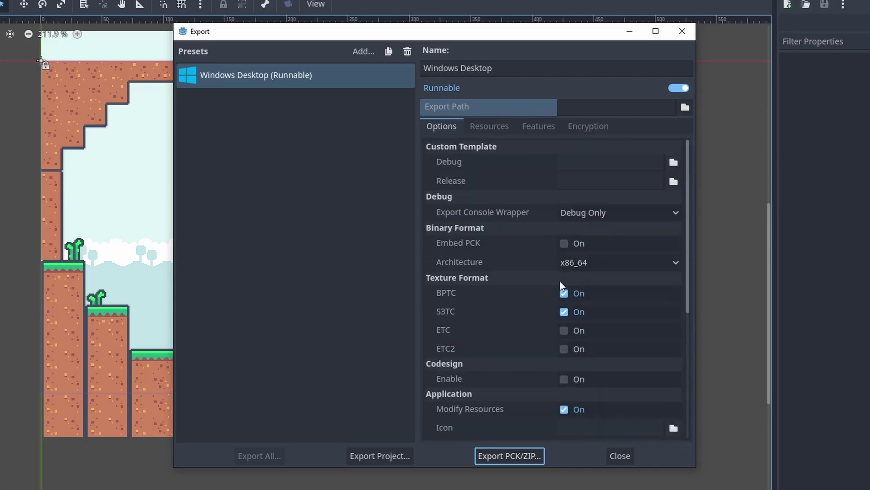
left_click(604, 261)
left_click(547, 251)
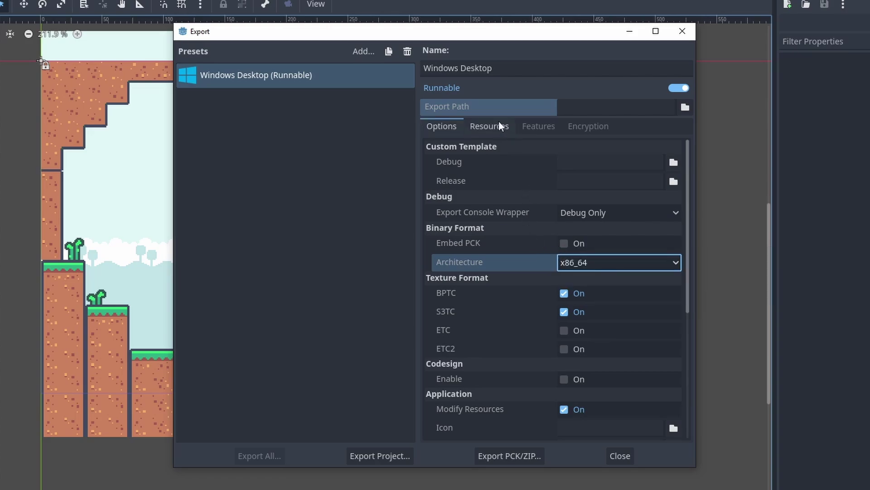
Inspect custom features, then set resource export mode to selected scenes and dependencies.
left_click(534, 126)
left_click(516, 165)
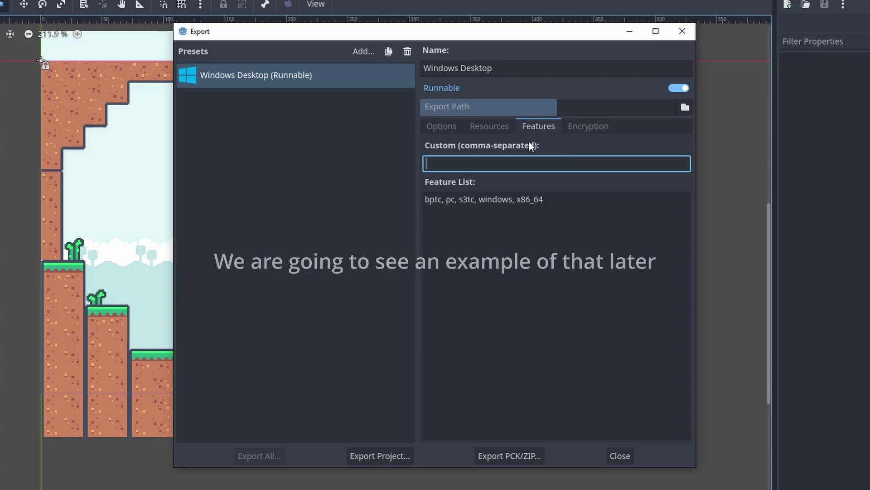
left_click(499, 122)
left_click(530, 164)
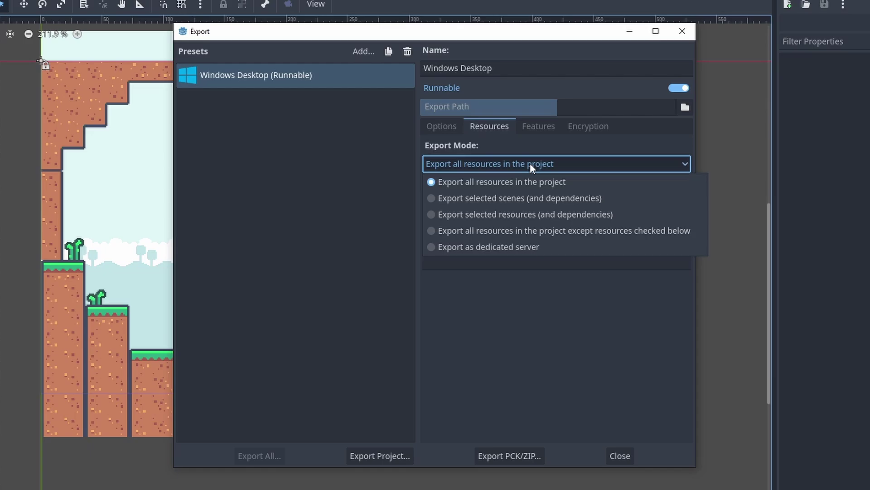
left_click(538, 198)
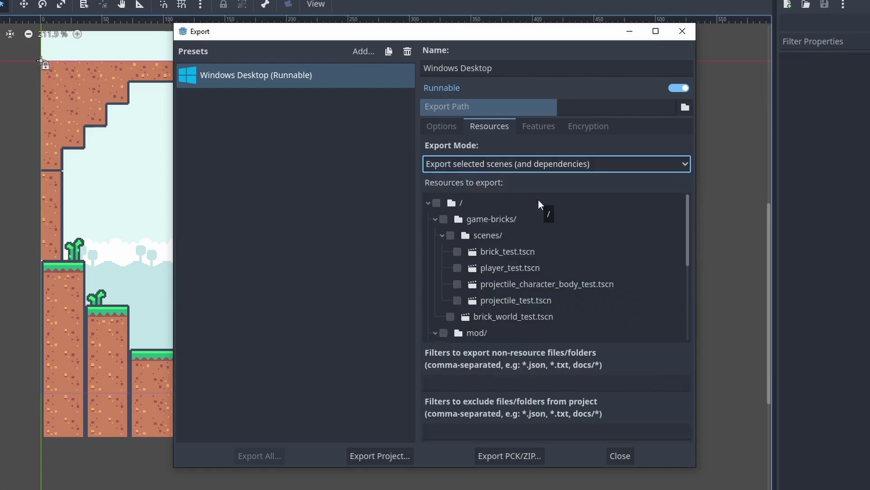
Try selected-resources mode, then exclude-checked mode with the mod folder marked for exclusion.
left_click(541, 165)
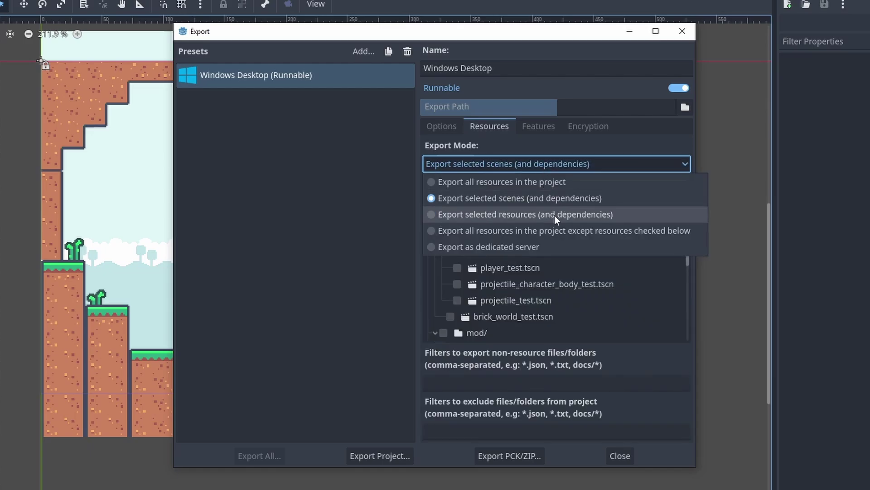
left_click(553, 216)
left_click(554, 165)
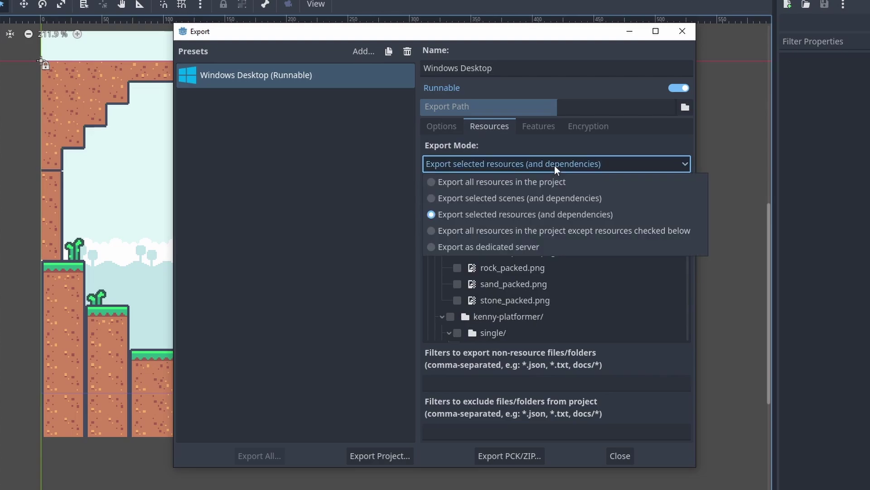
left_click(569, 230)
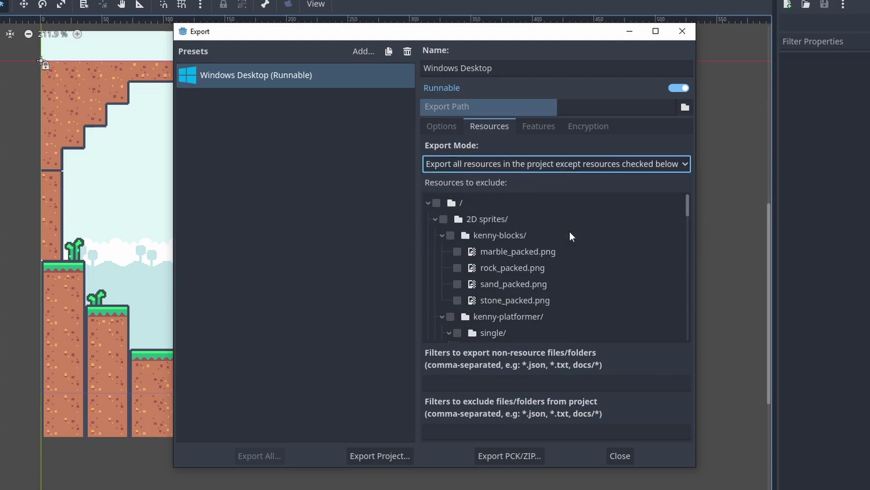
left_click(435, 219)
left_click(435, 235)
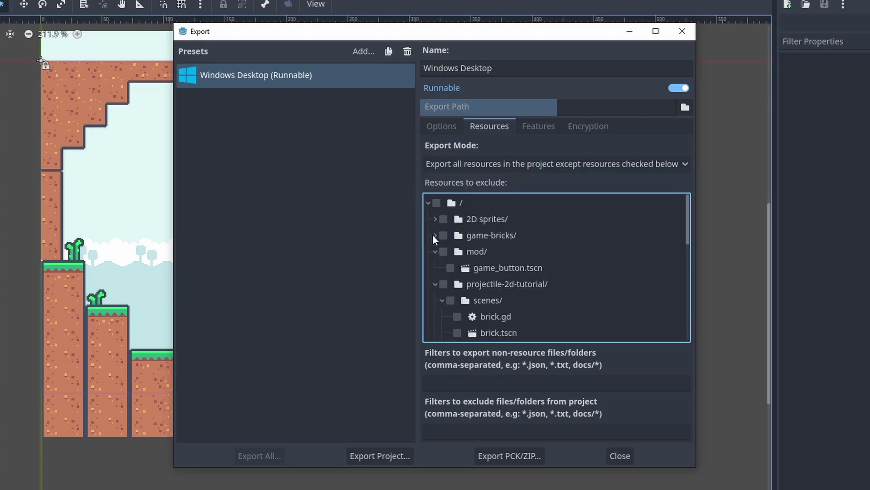
left_click(444, 251)
left_click(435, 284)
left_click(436, 300)
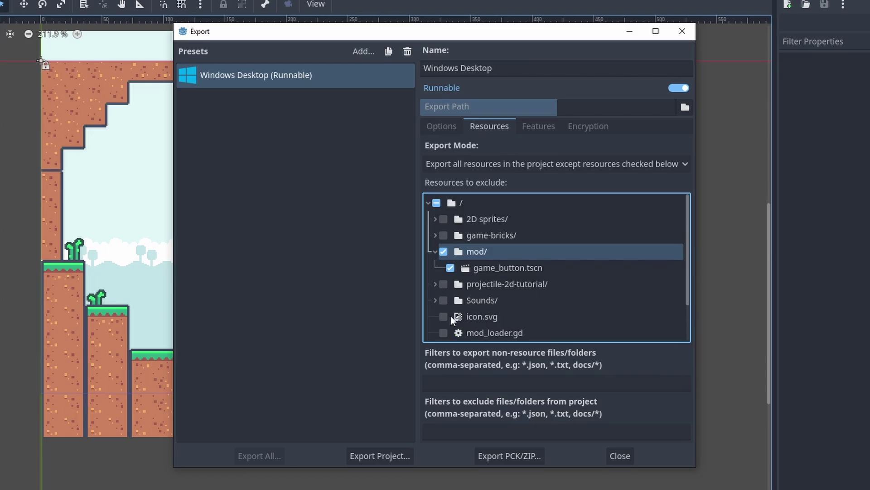
Revert the export mode to all resources and view the preset's general options.
left_click(435, 202)
left_click(460, 164)
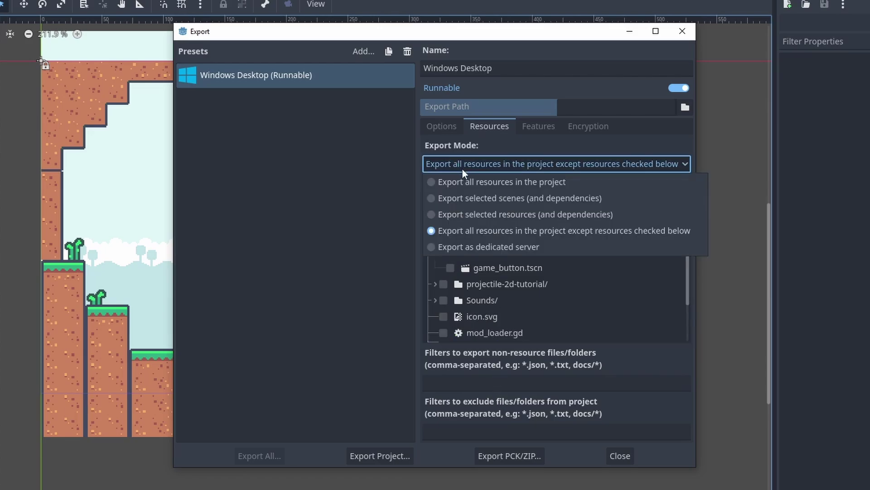
left_click(466, 181)
left_click(442, 127)
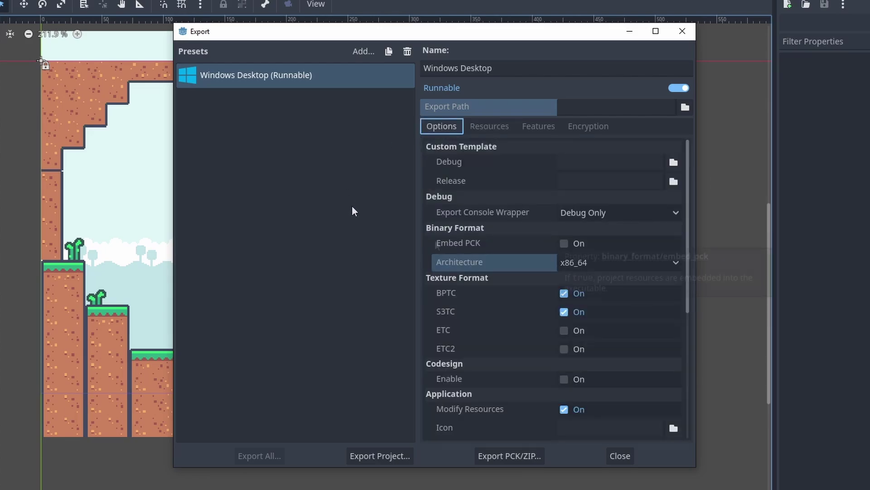
Start the Windows export and create a new build folder.
left_click(393, 455)
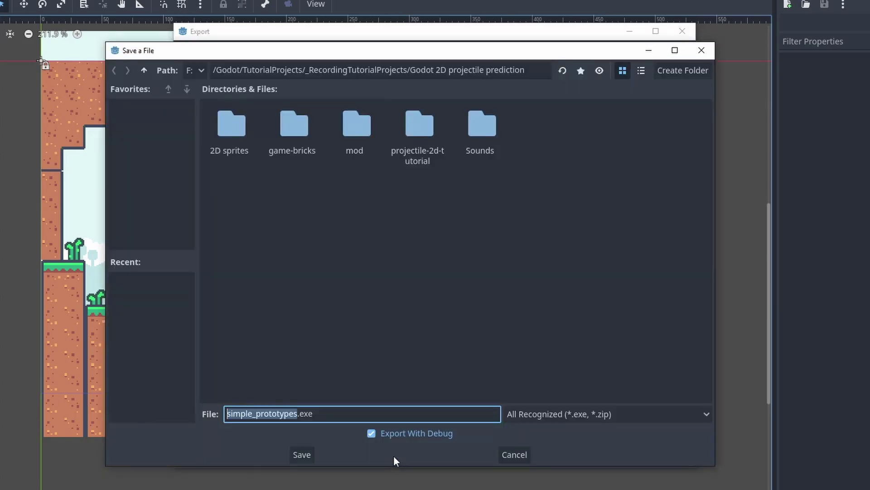
left_click(674, 69)
type("build")
key("Return")
Create a win folder inside build and save a release export without debug.
left_click(672, 69)
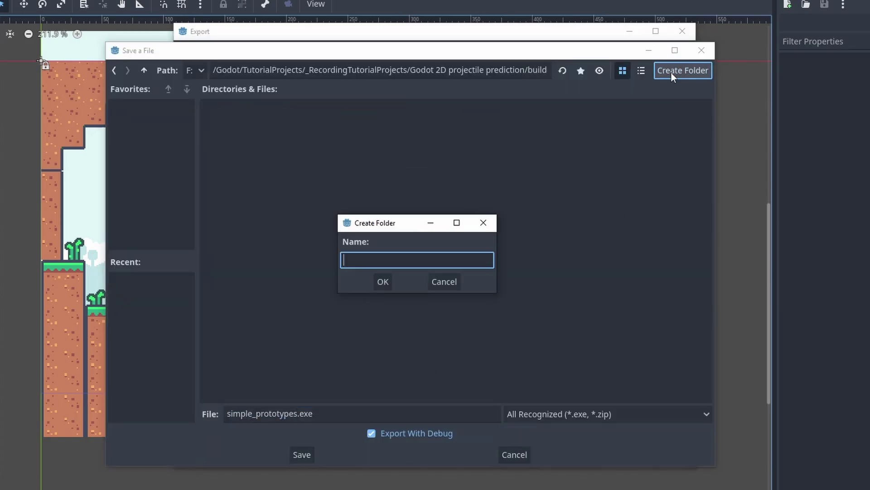
type("win")
key("Return")
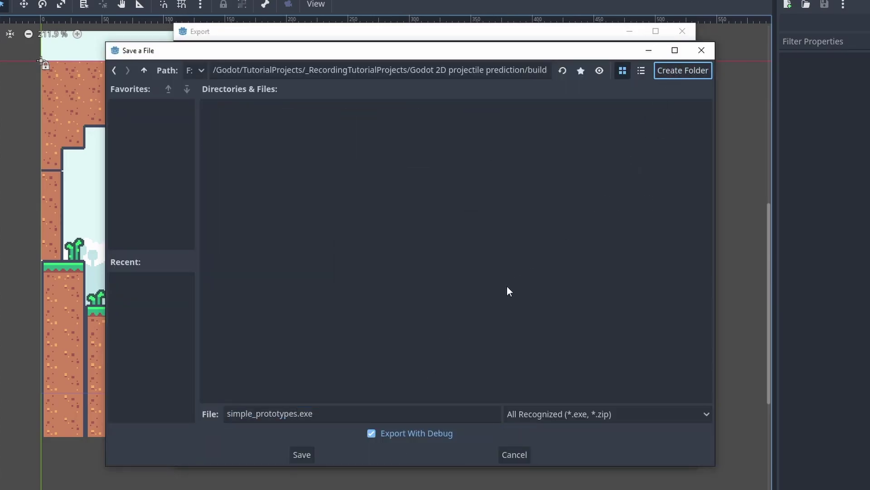
left_click(393, 433)
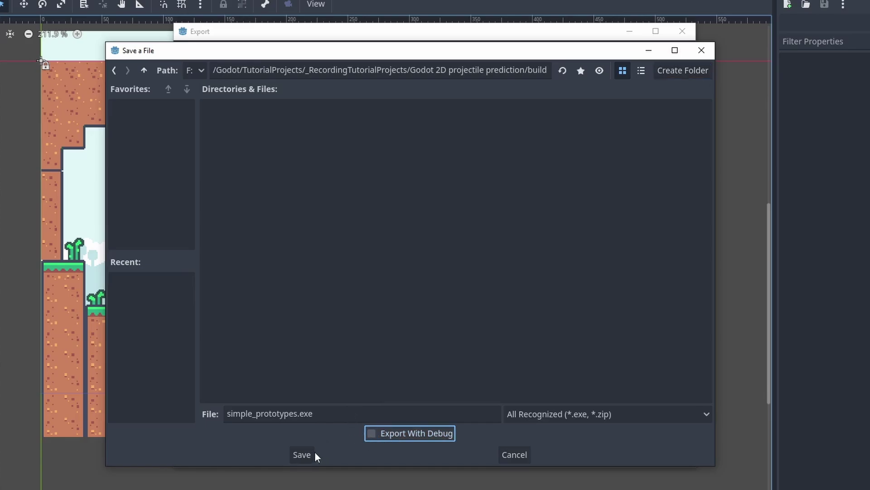
left_click(304, 455)
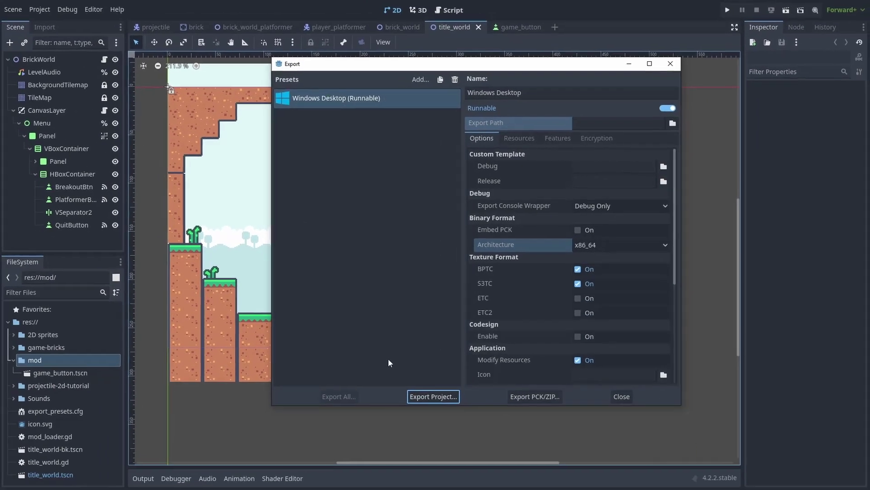
Launch simple_prototypes.exe from the project's build\win folder in Explorer++.
key("super+e")
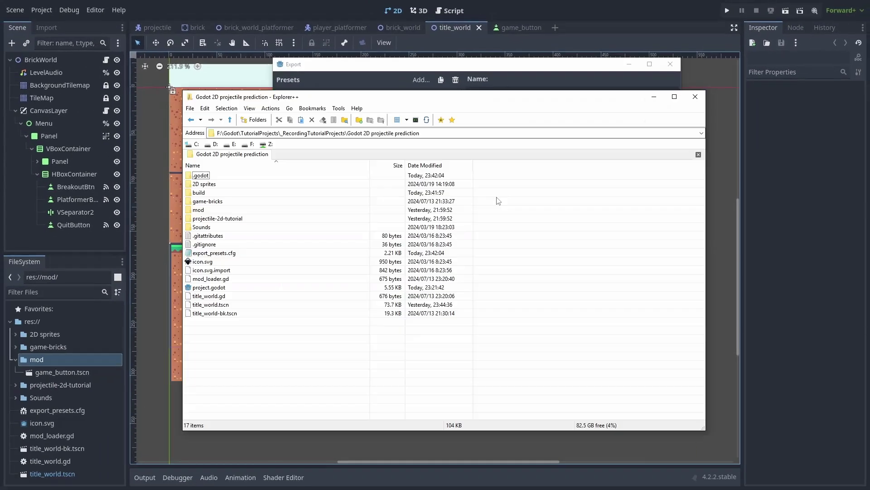
double_click(213, 193)
double_click(200, 176)
left_click(245, 177)
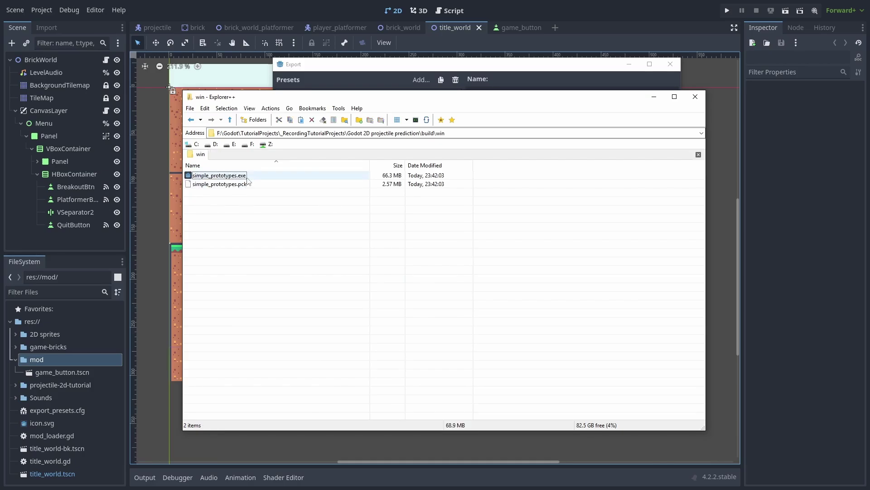
double_click(247, 177)
Start the brick level and fire projectiles at the bricks.
left_click(454, 195)
left_click(557, 245)
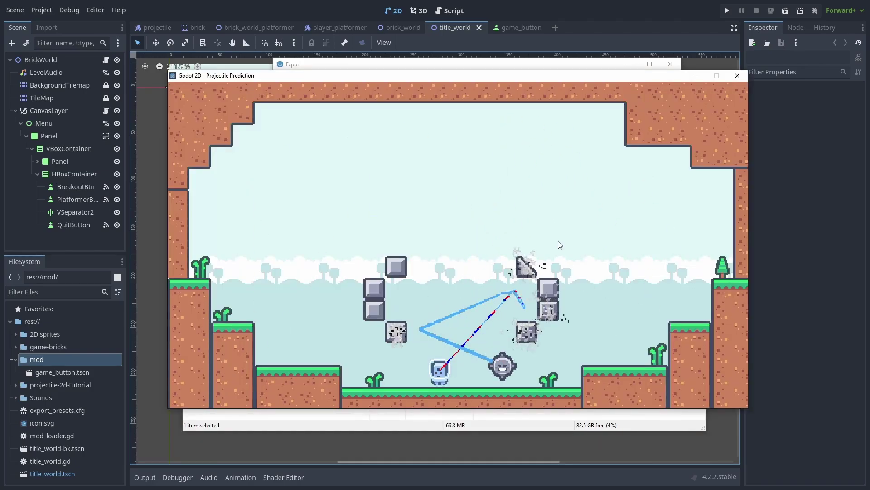
left_click(392, 238)
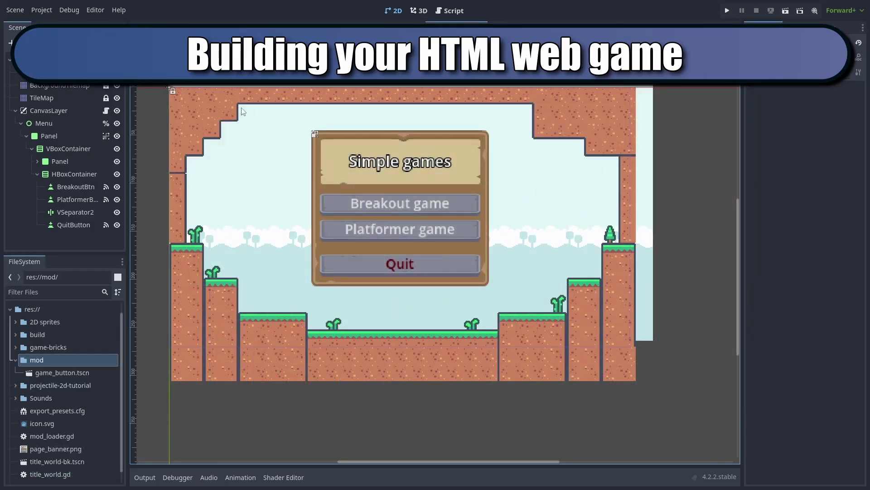
Add a Web (Runnable) preset in Project > Export and close the dialog.
left_click(45, 10)
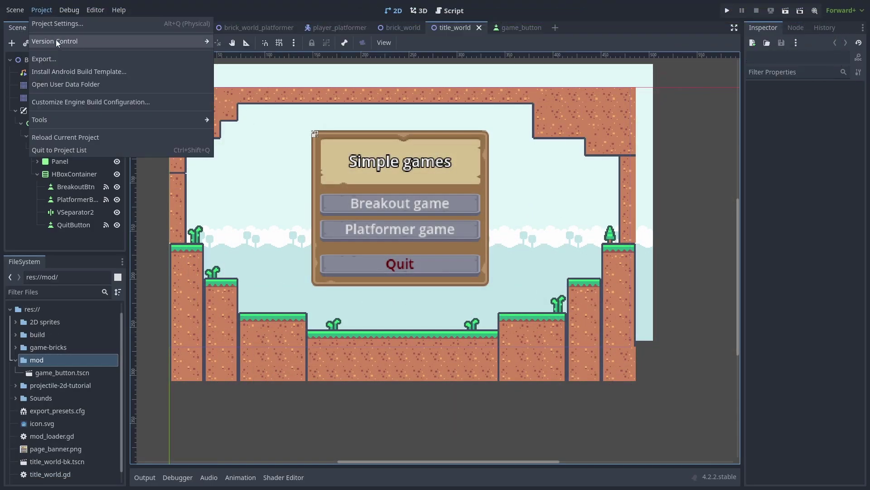
left_click(59, 64)
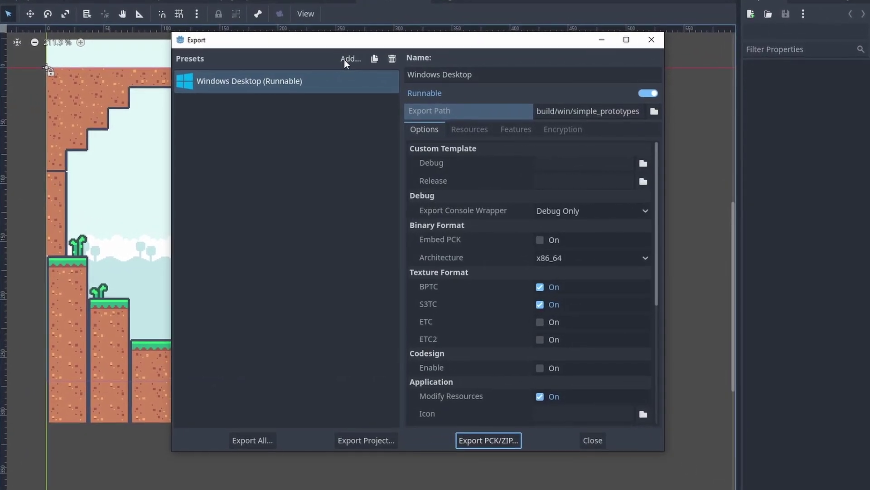
left_click(420, 79)
left_click(379, 171)
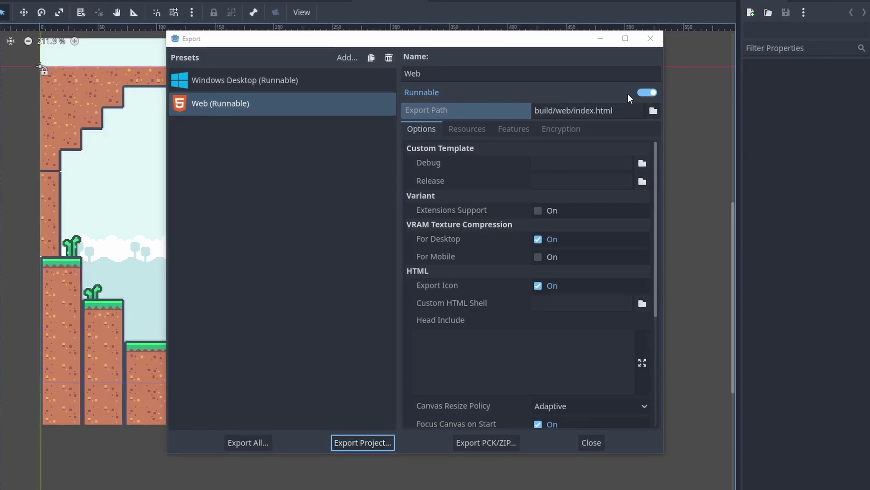
left_click(591, 442)
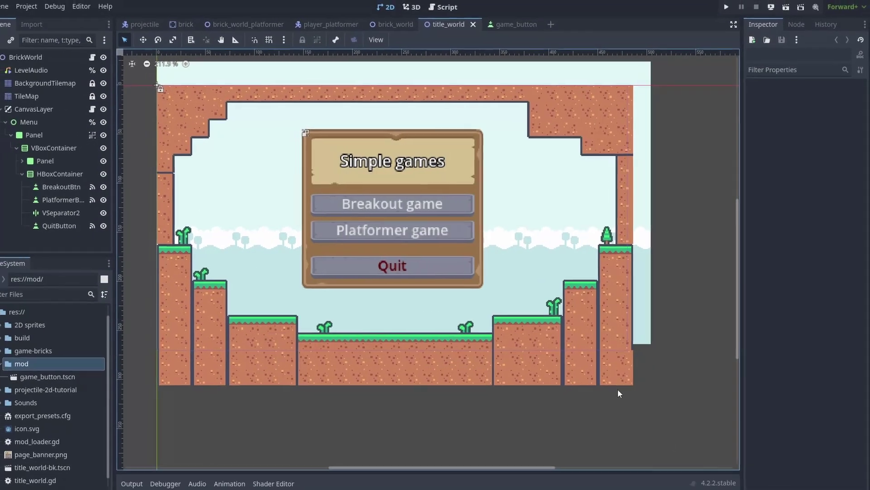
Run the game in Brave via Run in Browser and move right through the Platformer level.
left_click(770, 9)
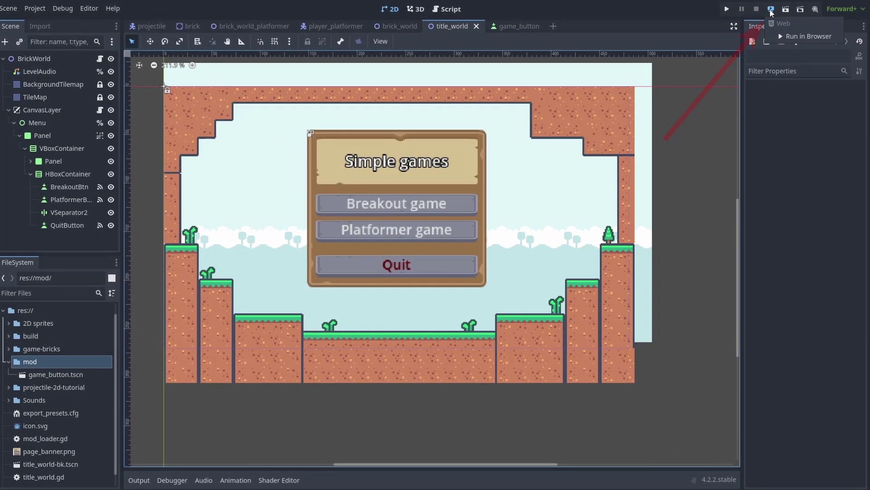
left_click(790, 35)
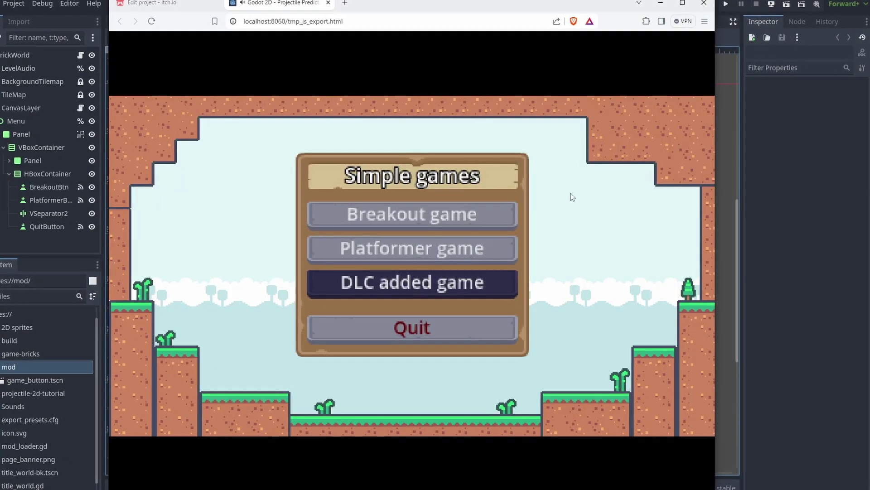
left_click(488, 245)
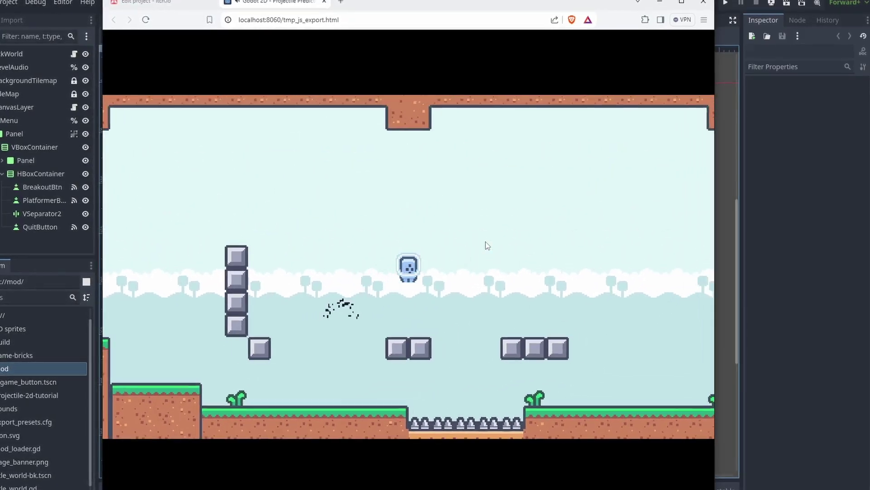
key("Right")
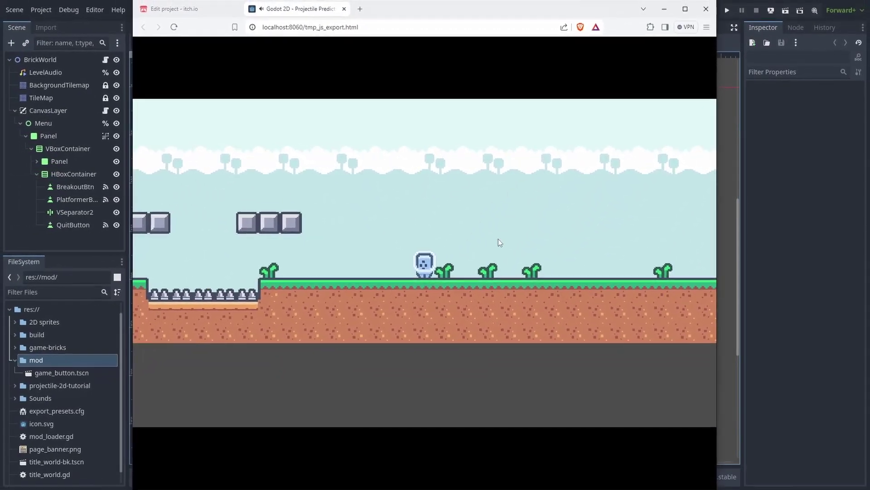
key("alt+Tab")
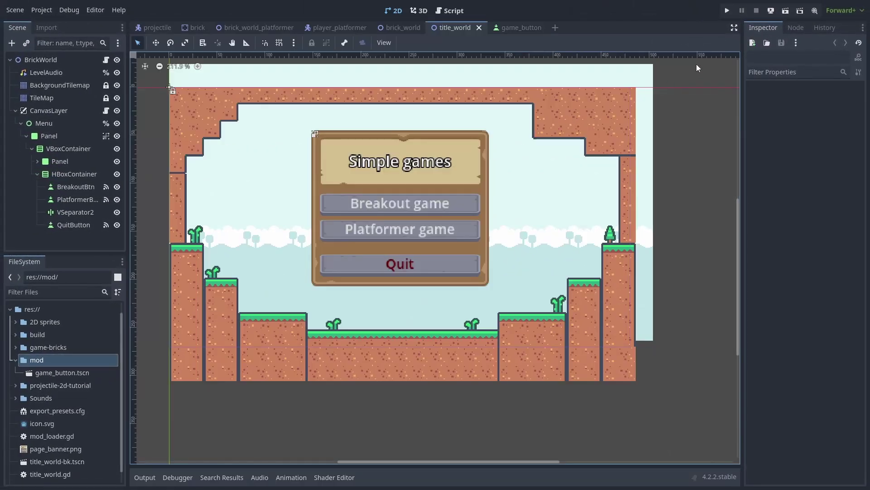
Stop the HTTP server, then cancel switching to Compatibility to keep Forward+.
left_click(771, 15)
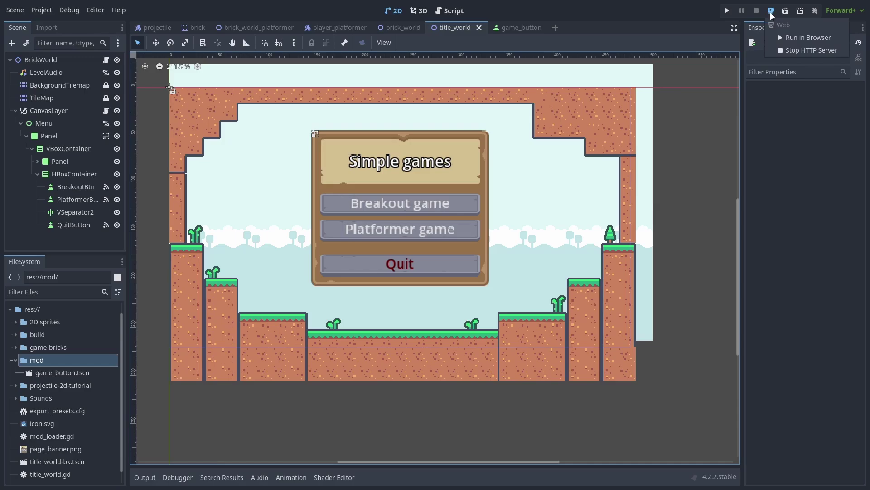
left_click(793, 50)
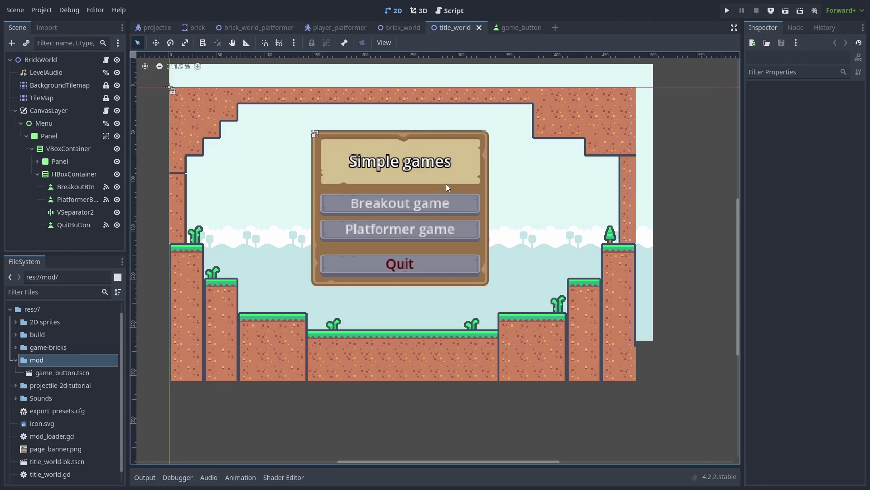
left_click(842, 10)
left_click(851, 50)
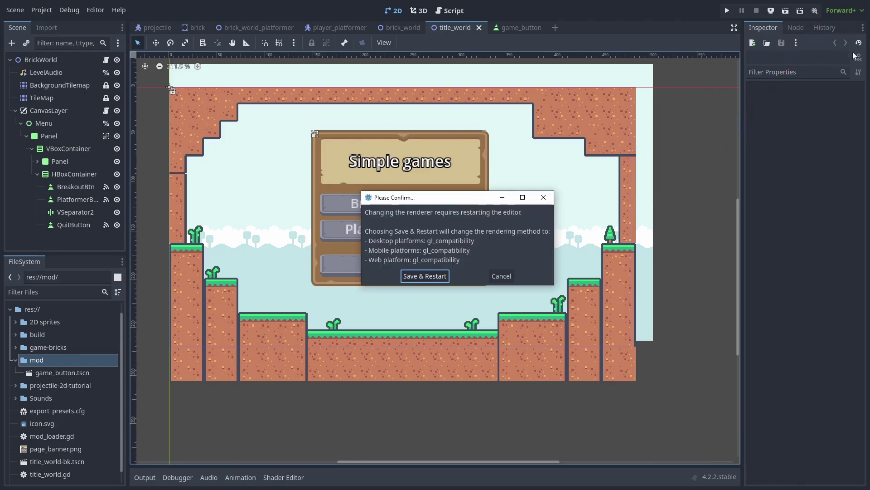
left_click(501, 277)
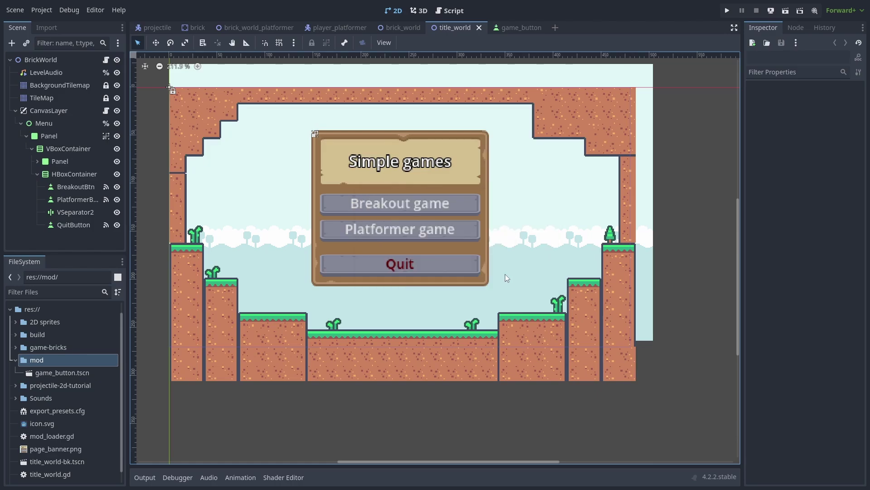
left_click(53, 13)
Export the Web build as index.html into a new 'web' folder inside build, then select the exported files.
left_click(58, 65)
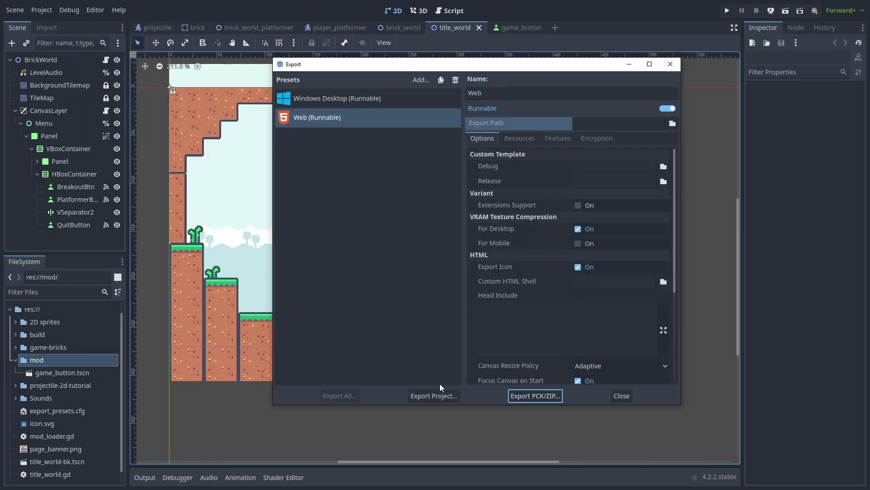
left_click(440, 396)
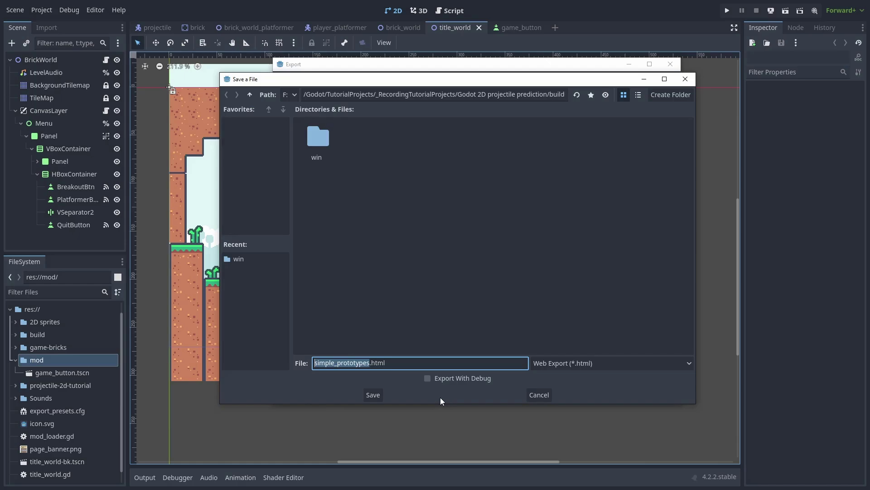
left_click(673, 98)
type("web")
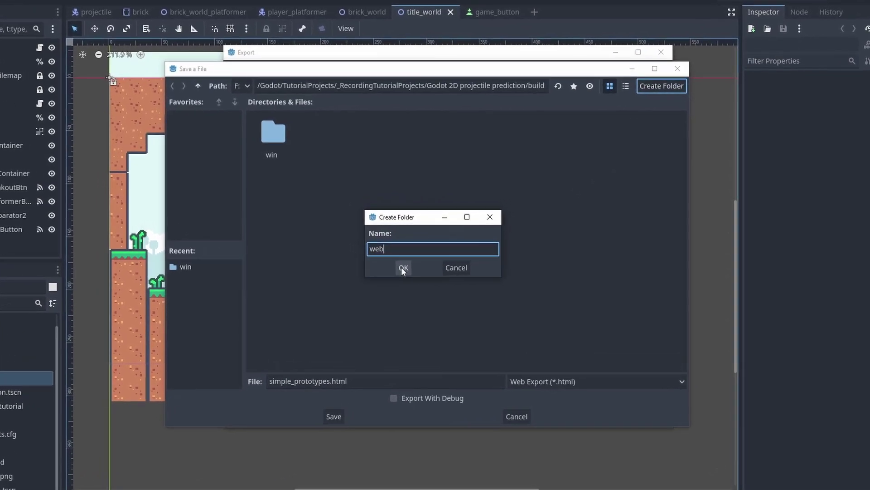
left_click(436, 259)
double_click(257, 398)
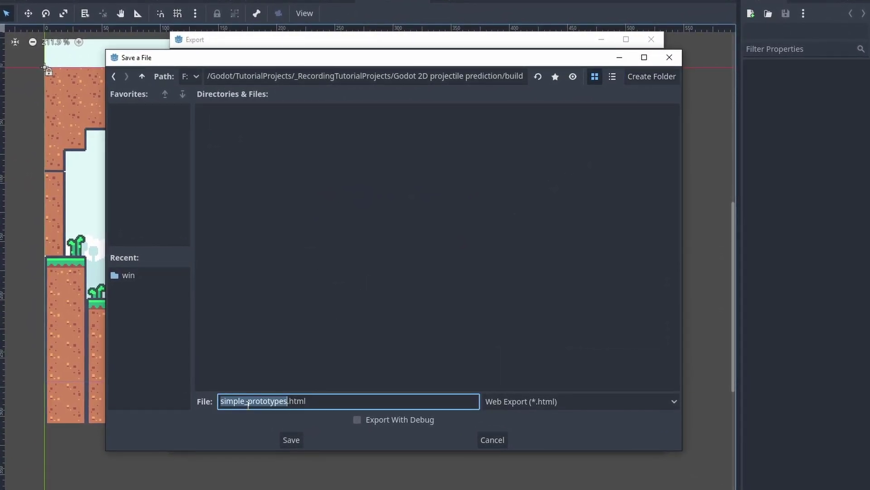
type("index")
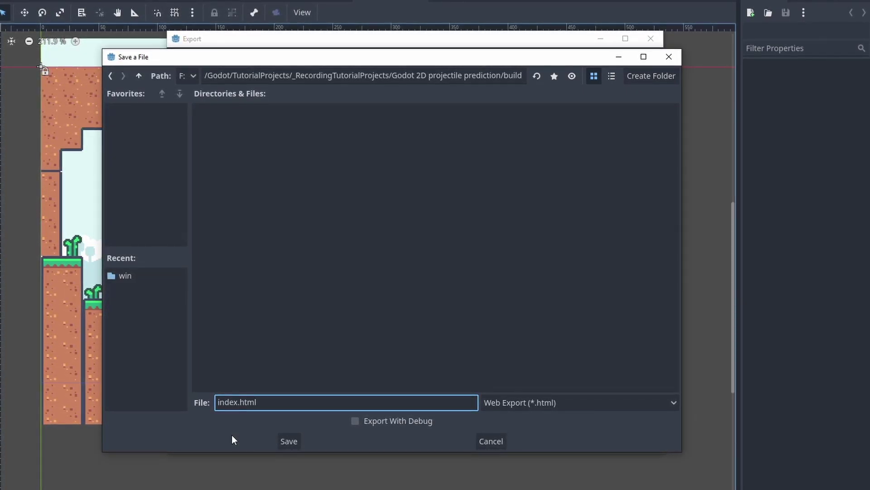
left_click(294, 438)
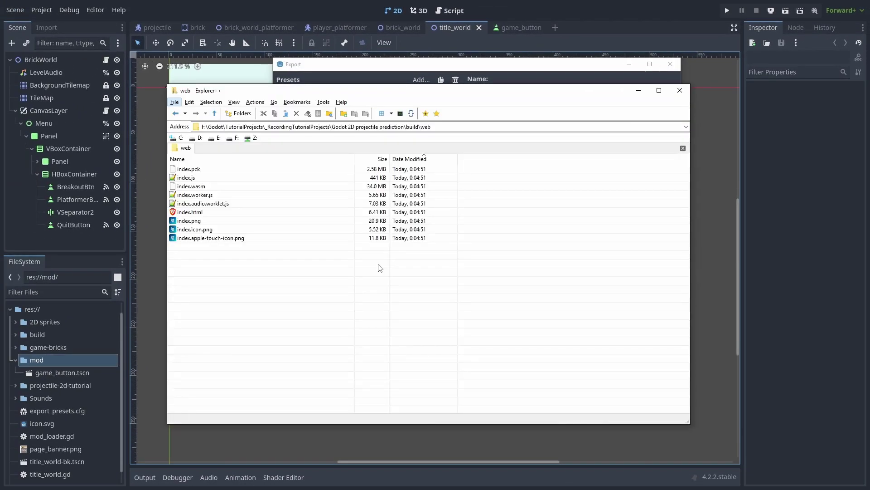
left_click_drag(378, 264, 184, 164)
Zip the nine selected web export files into index.zip as a compressed folder.
right_click(192, 220)
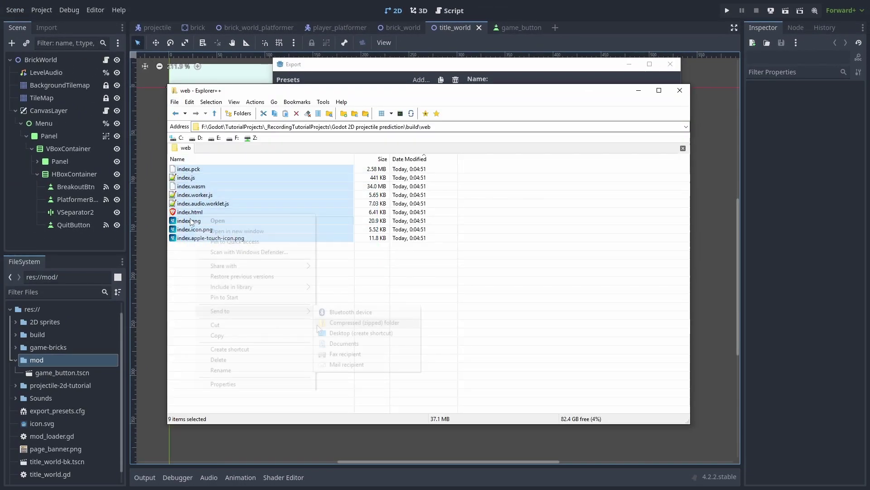
mouse_move(272, 311)
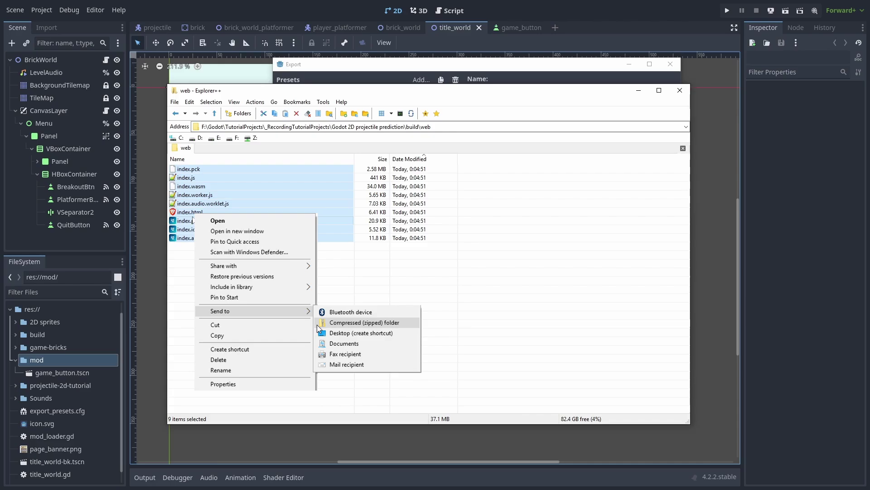
left_click(317, 324)
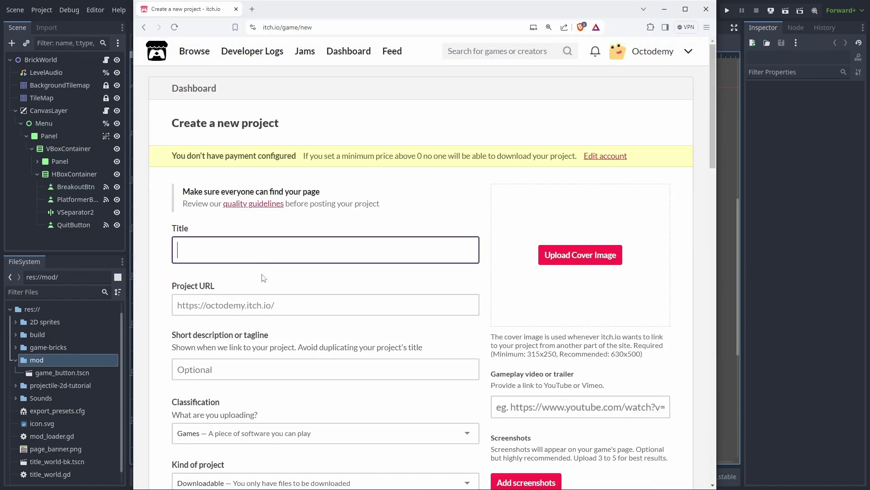
Title the project 'Simple prototypes', set its kind to HTML, and choose No payments.
type("ypes")
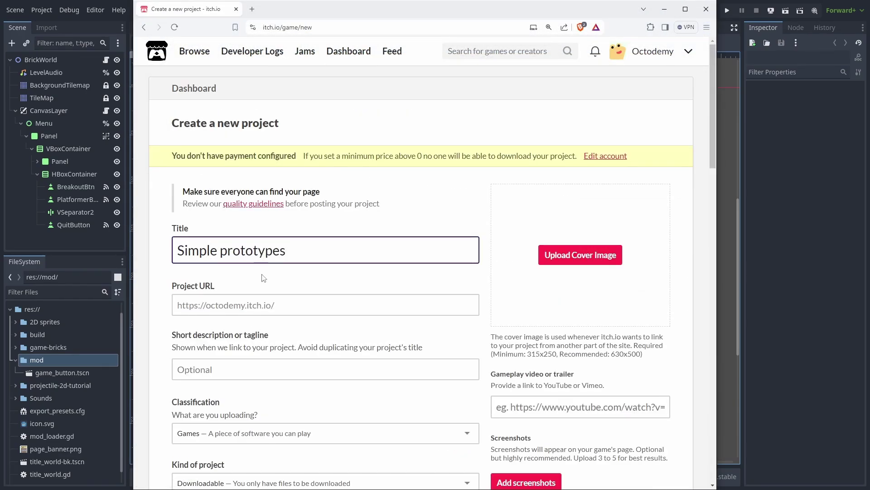
scroll(264, 277, "down", 4)
left_click(335, 303)
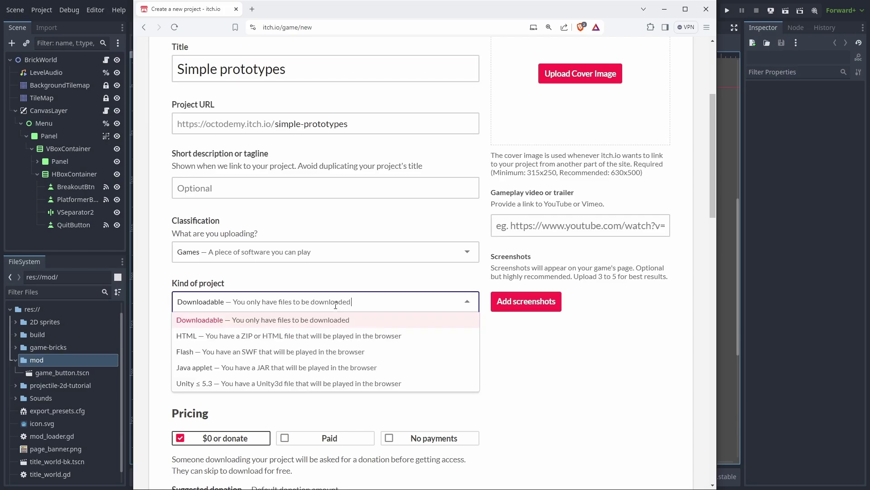
left_click(311, 336)
scroll(314, 286, "down", 6)
left_click(431, 166)
Upload the zipped web build, renamed to simple_prototypes_v0.zip.
left_click(196, 304)
left_click(247, 201)
key("F2")
type("simple_prototypes_v0")
key("Return")
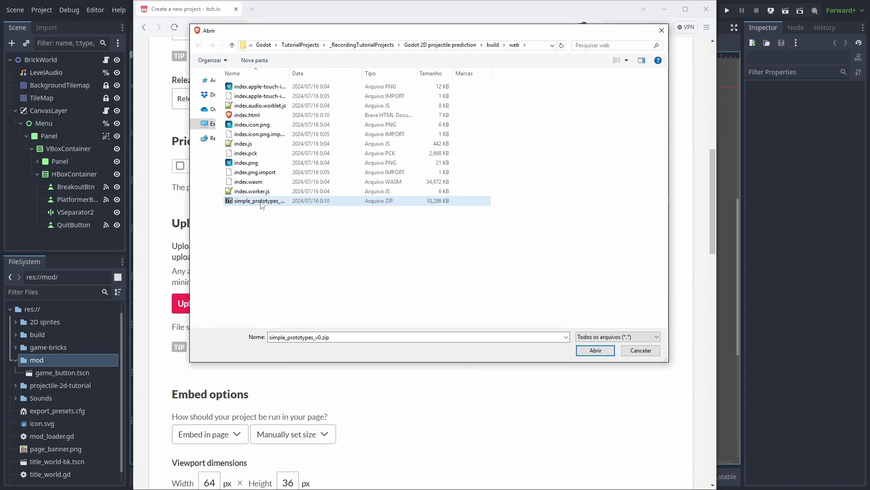
key("Return")
scroll(217, 418, "down", 5)
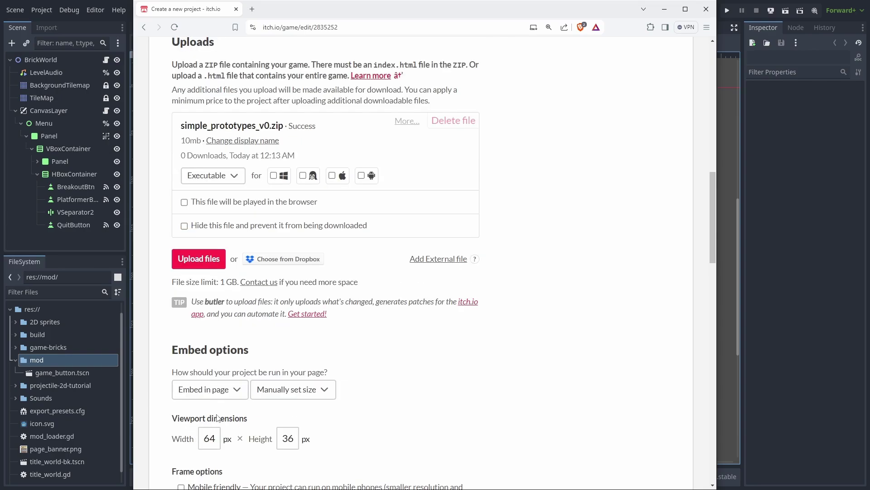
Mark the uploaded zip as played in the browser and set the viewport width to 960.
left_click(269, 202)
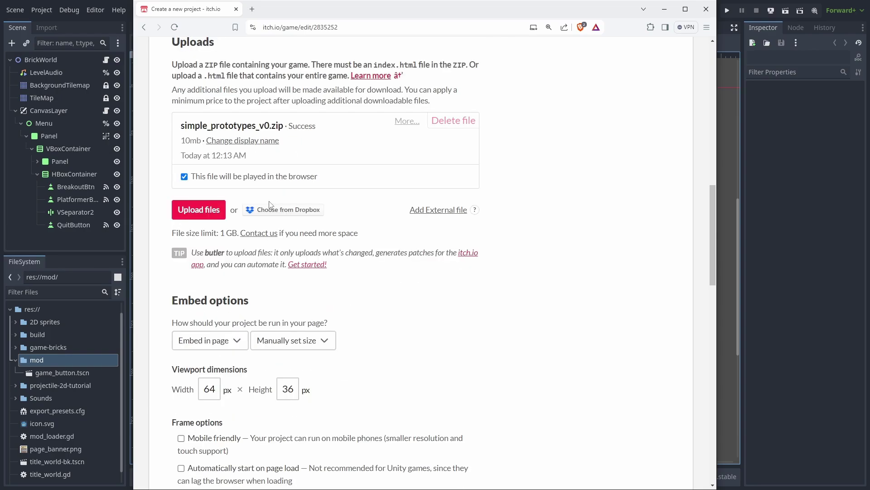
scroll(281, 261, "down", 3)
key("Tab")
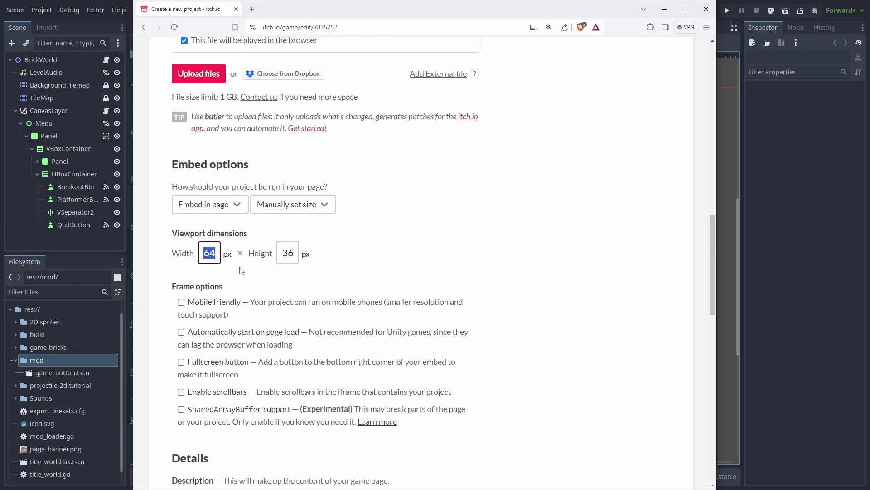
type("960")
left_click(289, 252)
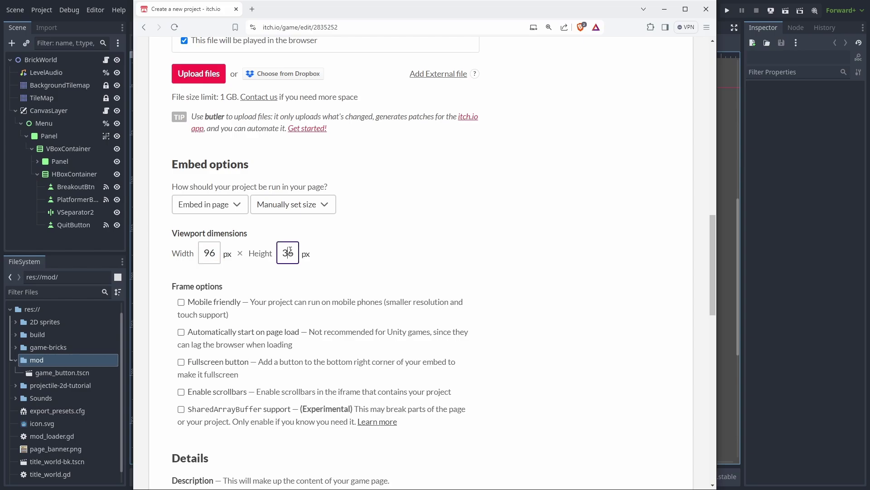
left_click(323, 274)
Enable SharedArrayBuffer support, then save the project and view its draft page.
scroll(339, 288, "down", 1)
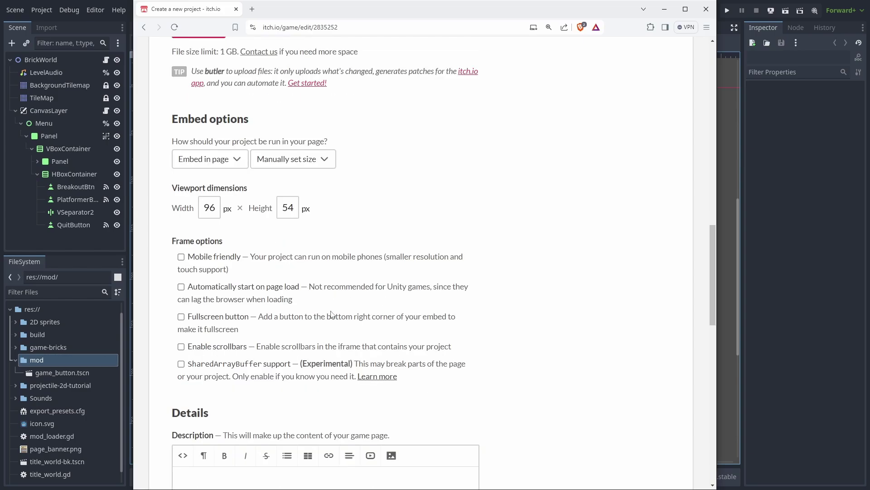
left_click(189, 368)
scroll(480, 358, "down", 9)
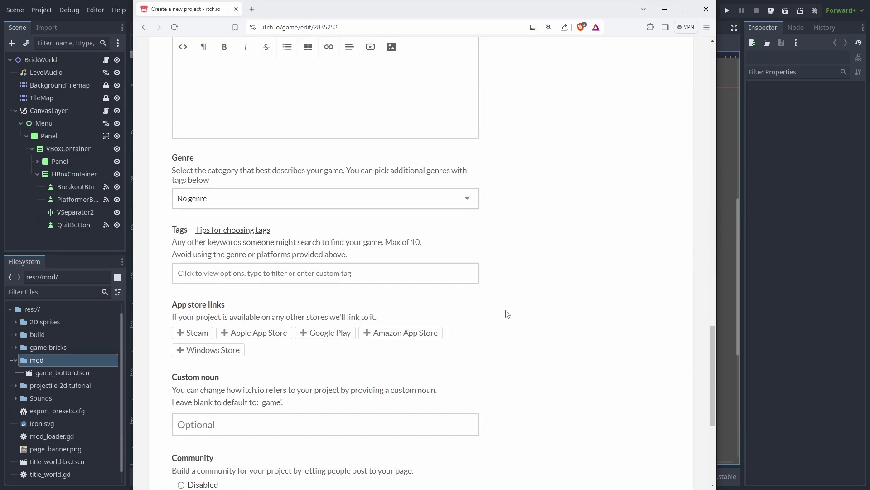
scroll(555, 286, "down", 6)
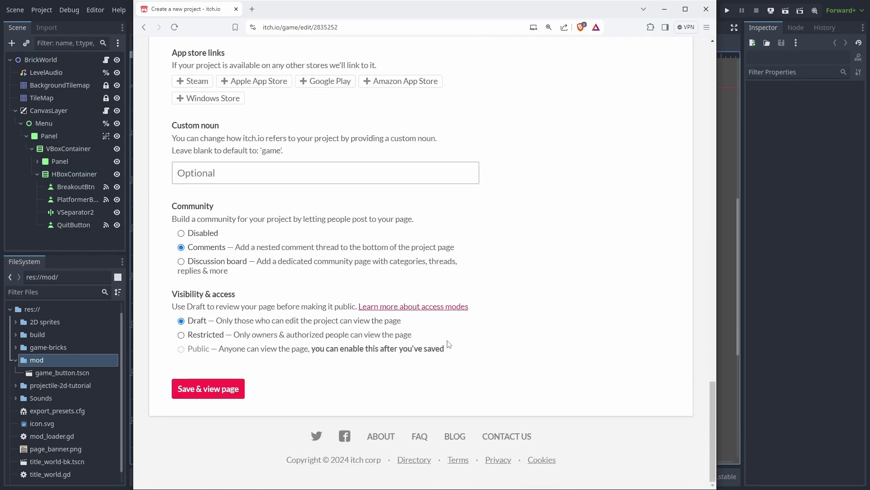
left_click(220, 391)
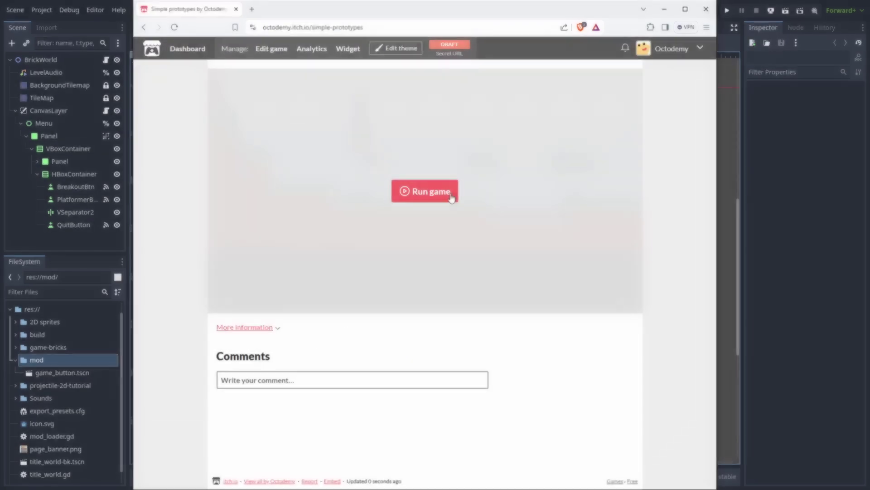
Try the game on the project page, then set the page visibility to Public and save.
left_click(451, 196)
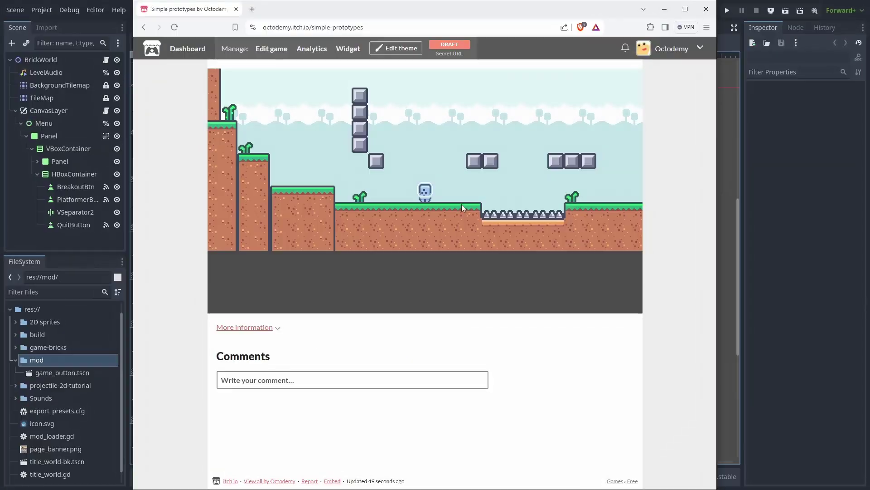
key("Right")
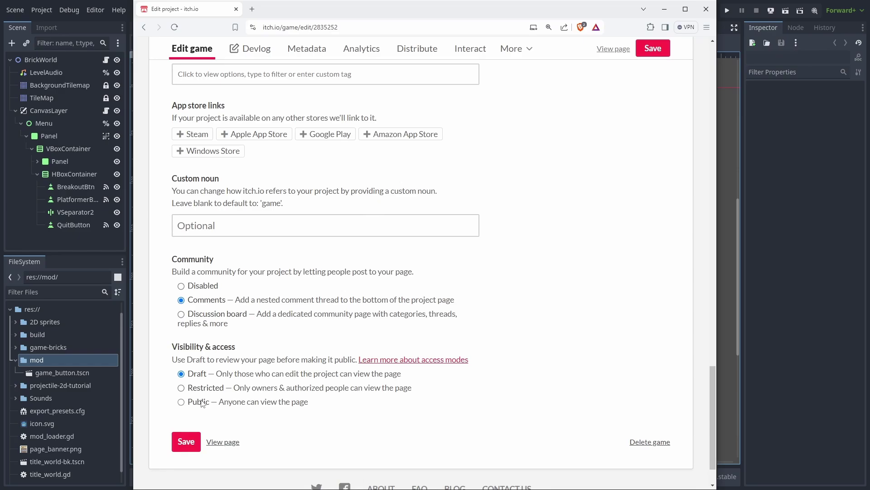
left_click(202, 402)
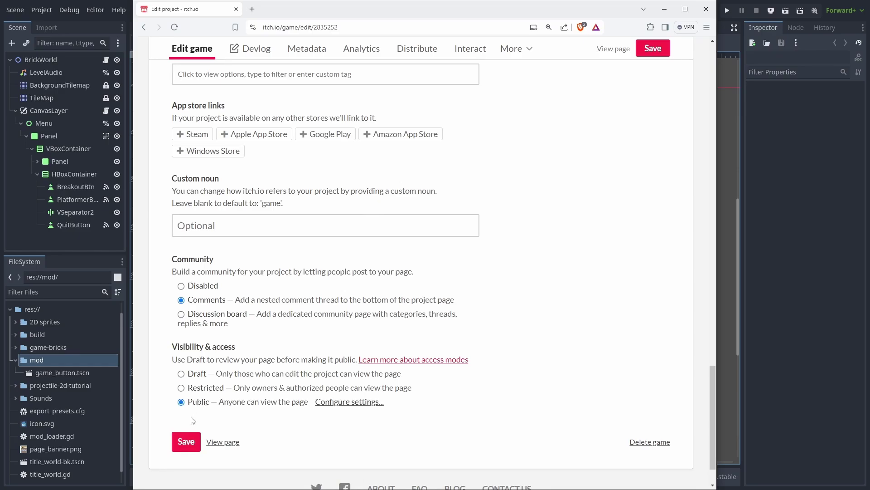
left_click(189, 447)
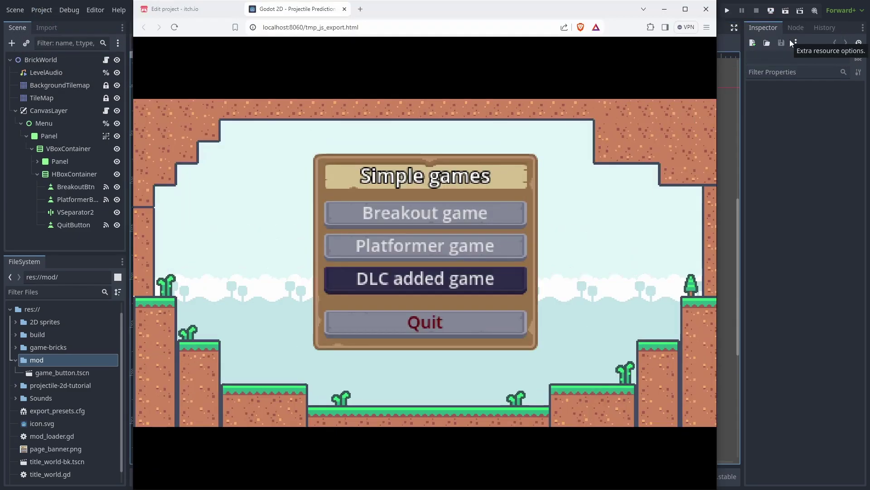
Run the project as a web build from Godot and fire projectiles at the blocks.
left_click(507, 278)
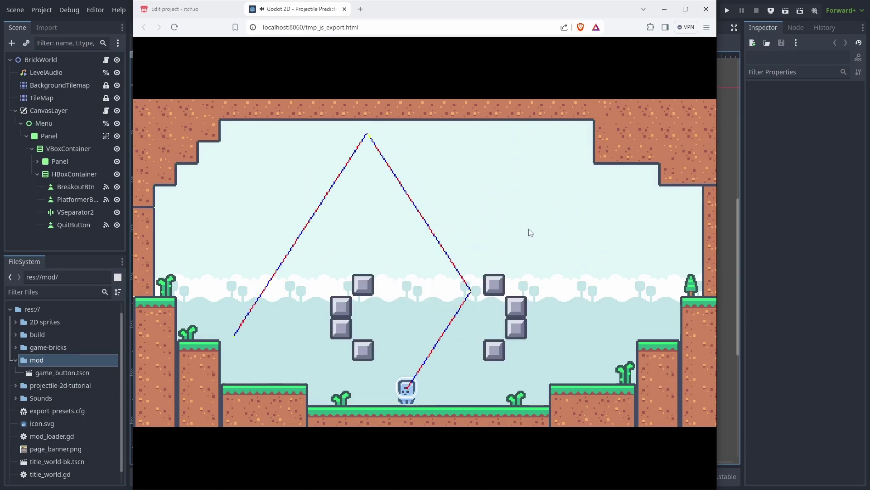
left_click(543, 236)
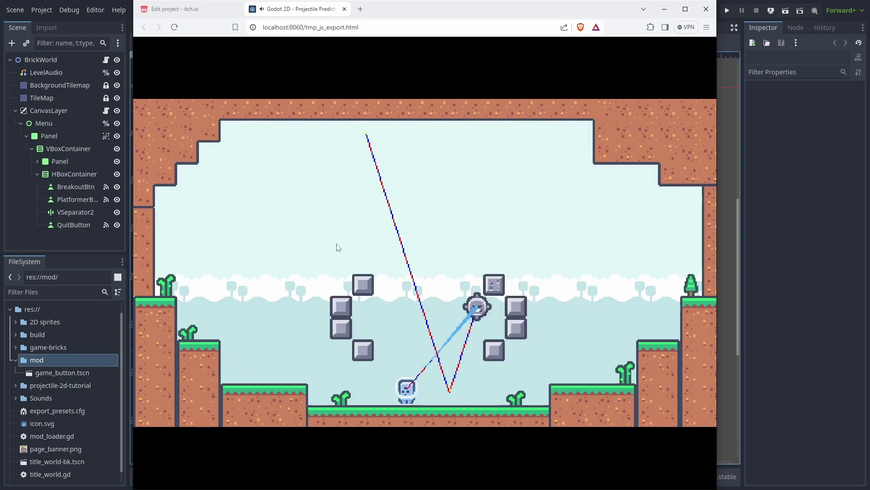
left_click(515, 217)
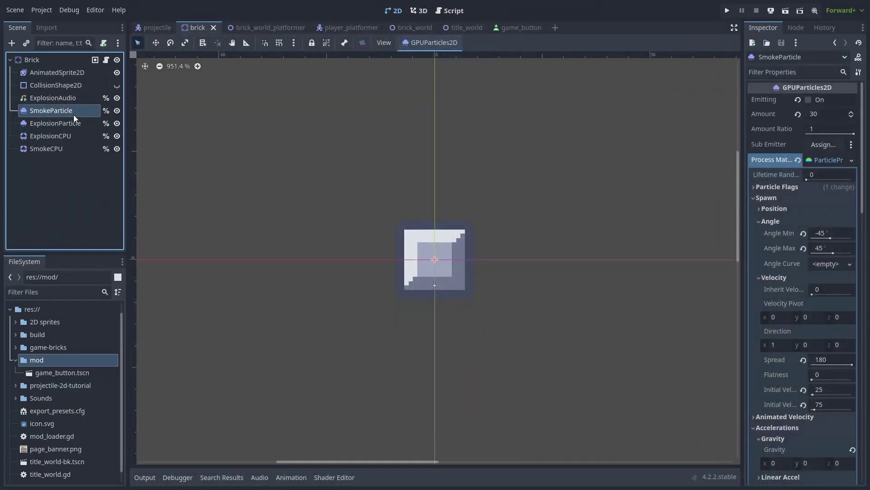
Preview the SmokeParticle burst with Emitting, and check the particle menu without converting to CPUParticles2D.
left_click(809, 100)
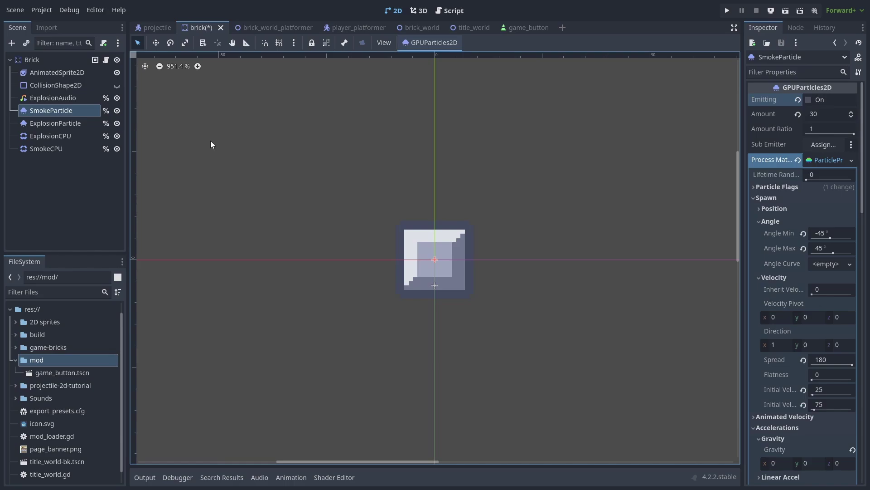
left_click(446, 42)
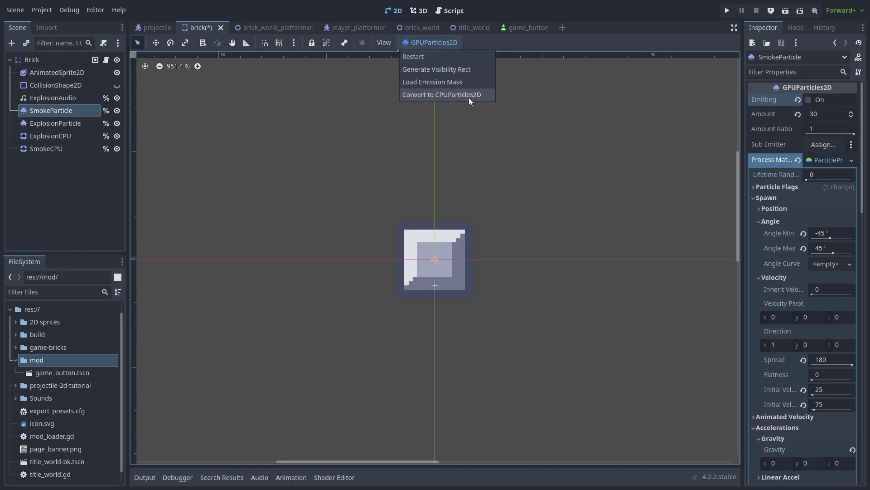
left_click(304, 114)
Open brick.gd and inspect the OS.has_feature("web") check on line 30 of emit_particles.
left_click(107, 60)
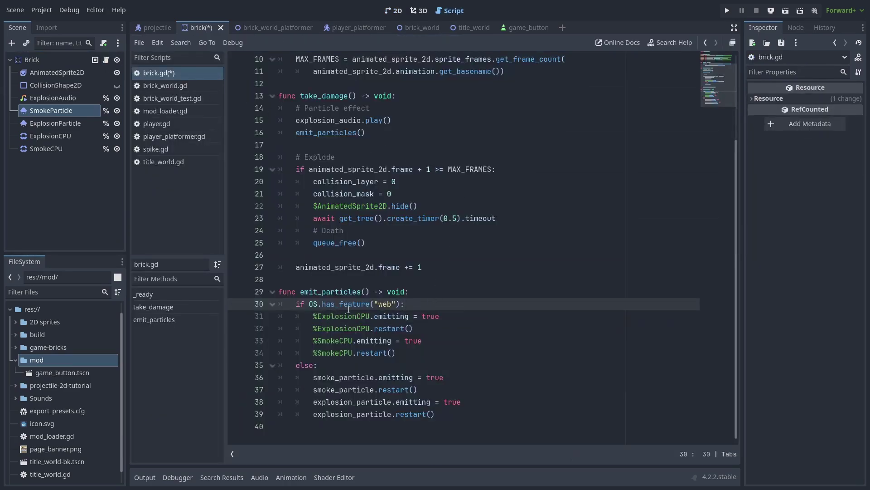
double_click(349, 308)
left_click(420, 307)
left_click(43, 10)
View the Web export preset's feature tags, then fire a projectile in the browser game.
left_click(66, 56)
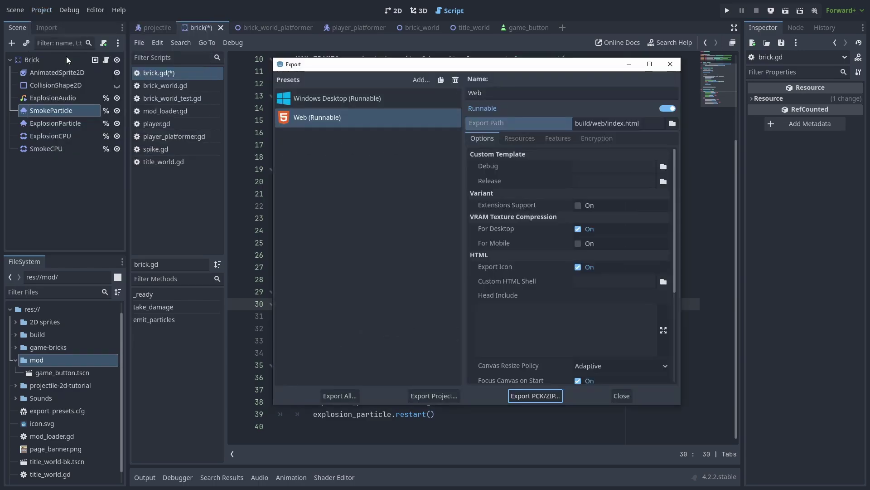
left_click(556, 139)
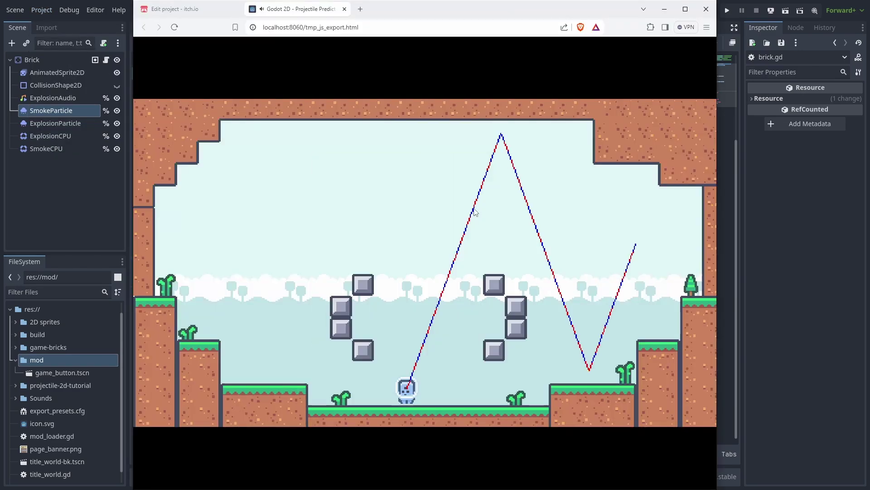
left_click(475, 213)
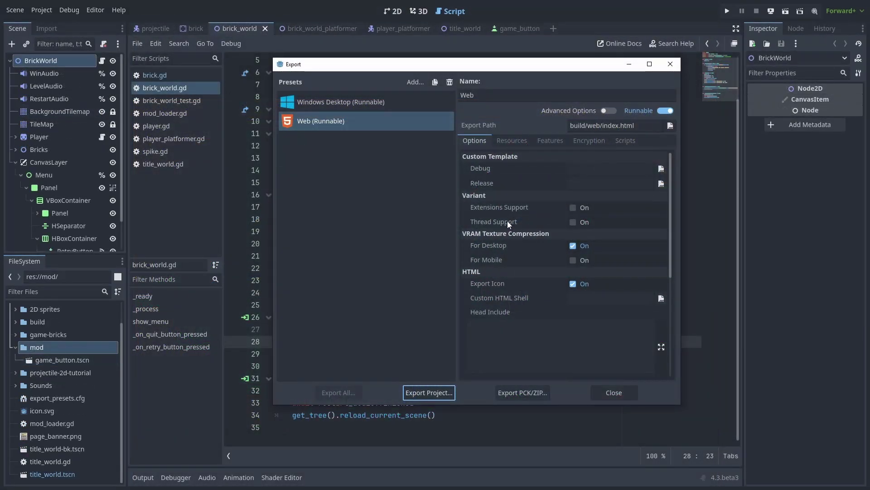
mouse_move(507, 221)
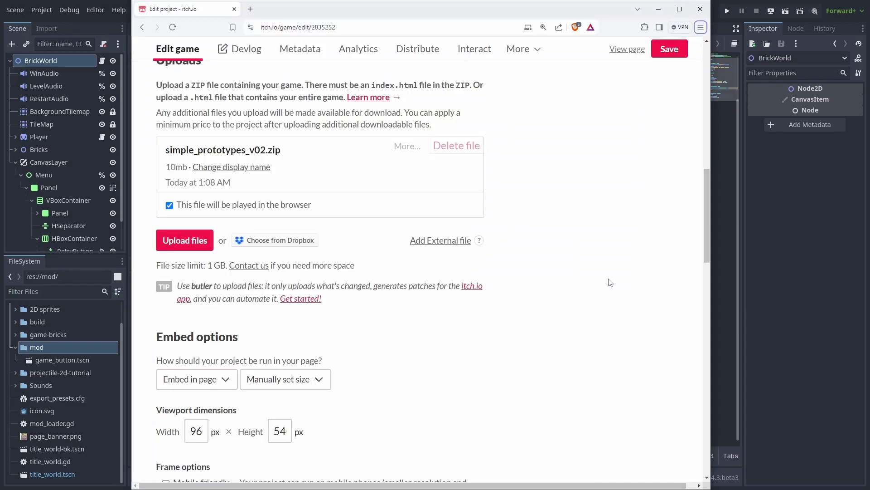
Save the project with the simple_prototypes_v02.zip build and start the game on its public page.
scroll(476, 325, "down", 5)
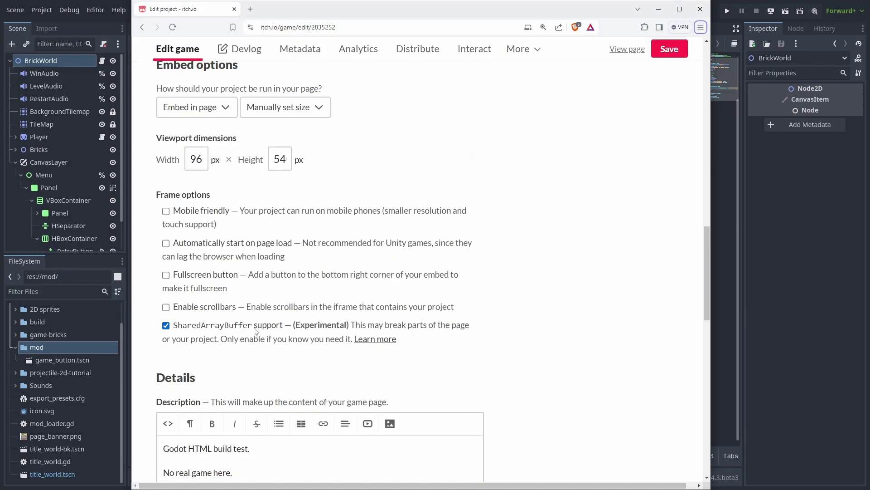
scroll(278, 329, "down", 15)
left_click(171, 375)
left_click(206, 374)
left_click(404, 194)
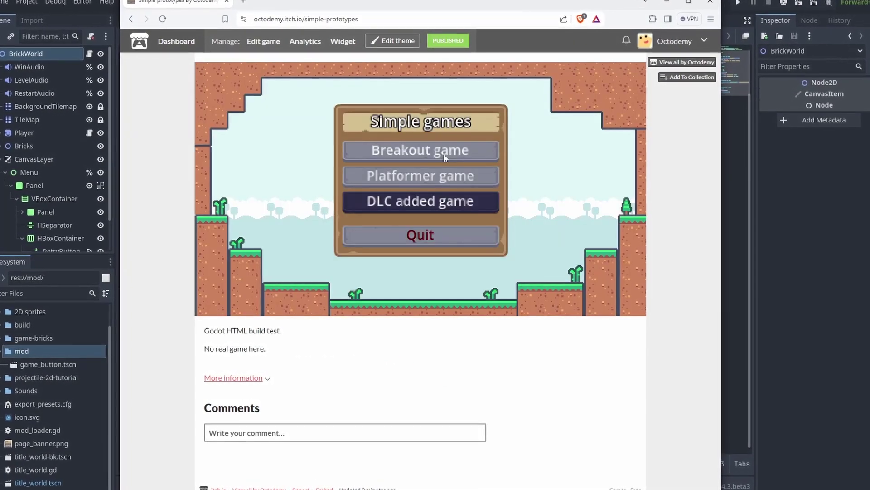
Start the Breakout game in the embedded build and fire a shot at the bricks.
left_click(444, 156)
left_click(444, 155)
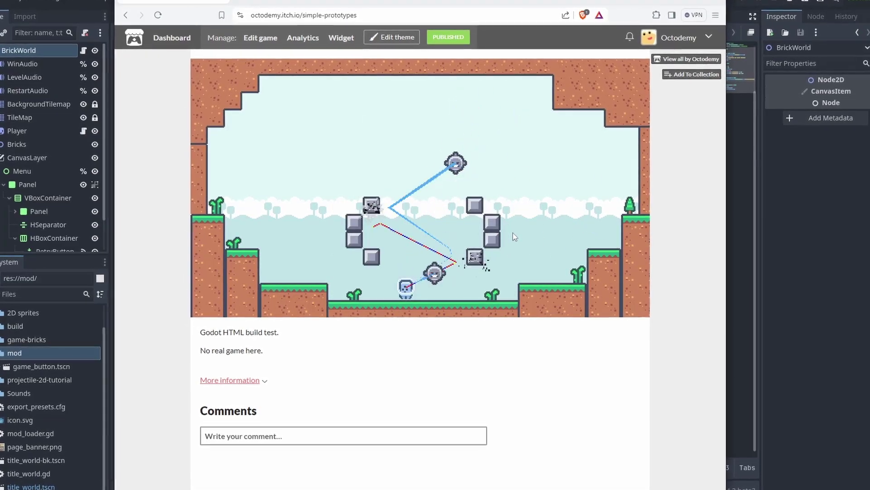